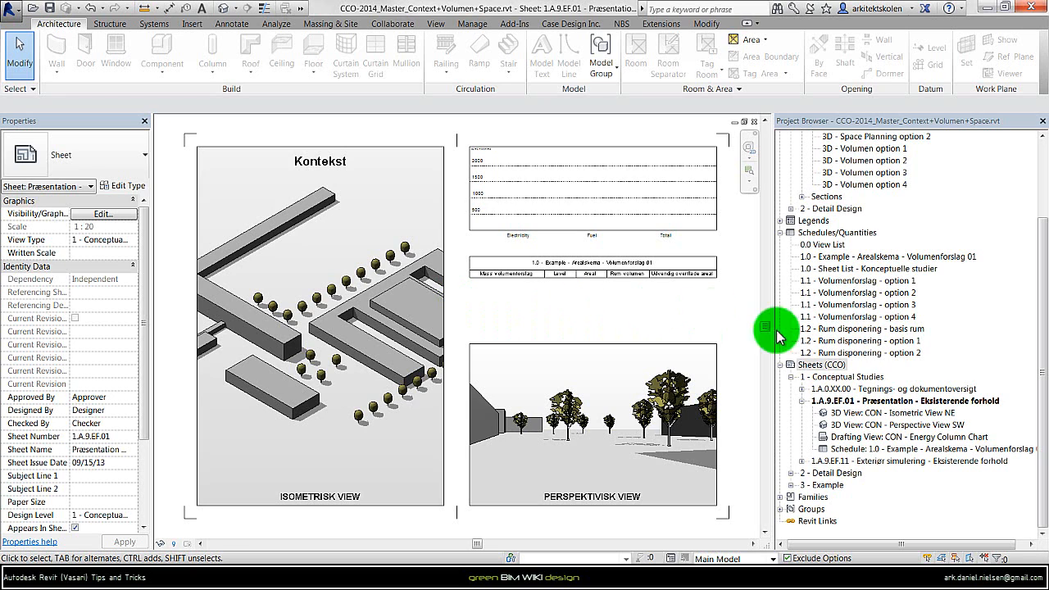
# Create a new sheet using the titleblock Sheet w Presentation Frames : 30x42.
pyautogui.click(820, 365)
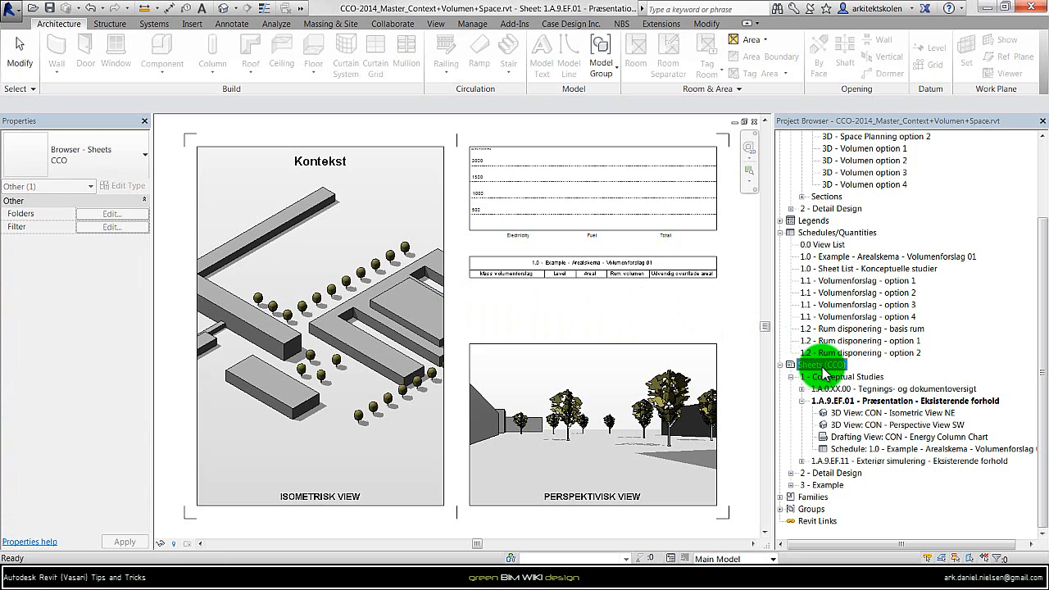
pyautogui.rightClick(823, 374)
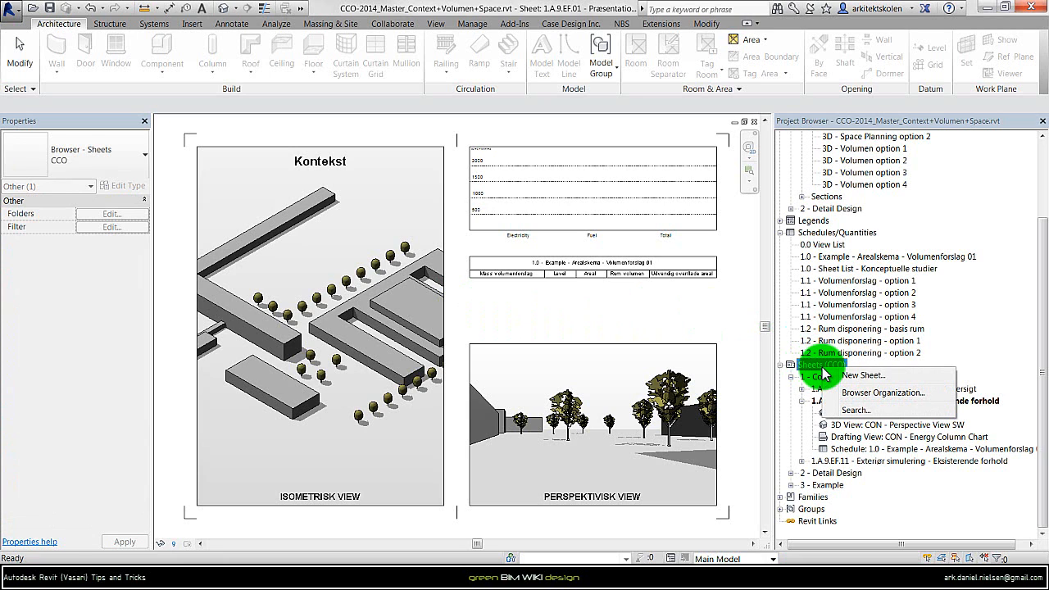
pyautogui.click(859, 375)
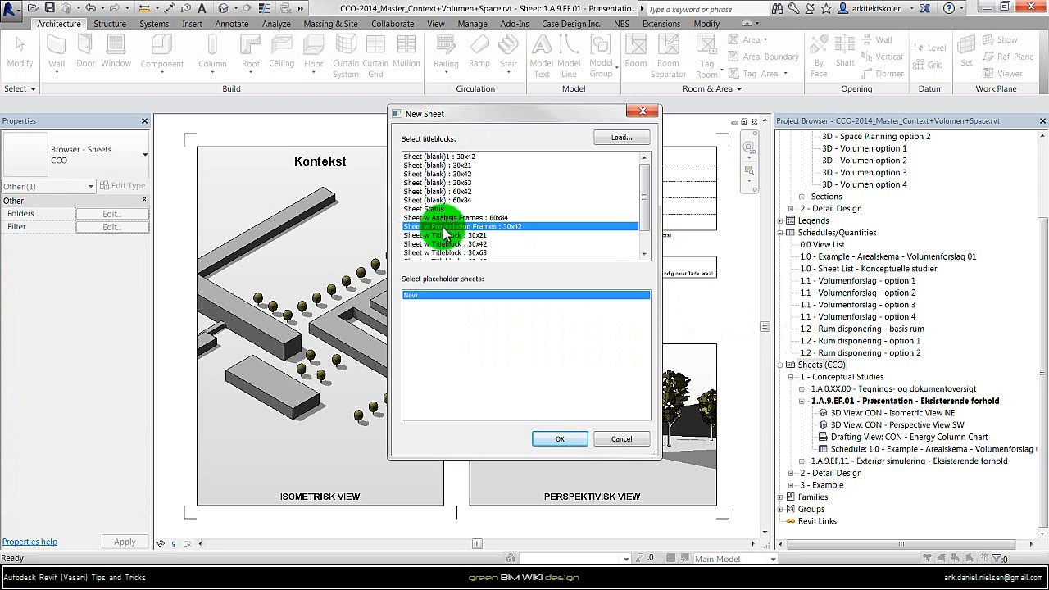
pyautogui.click(560, 439)
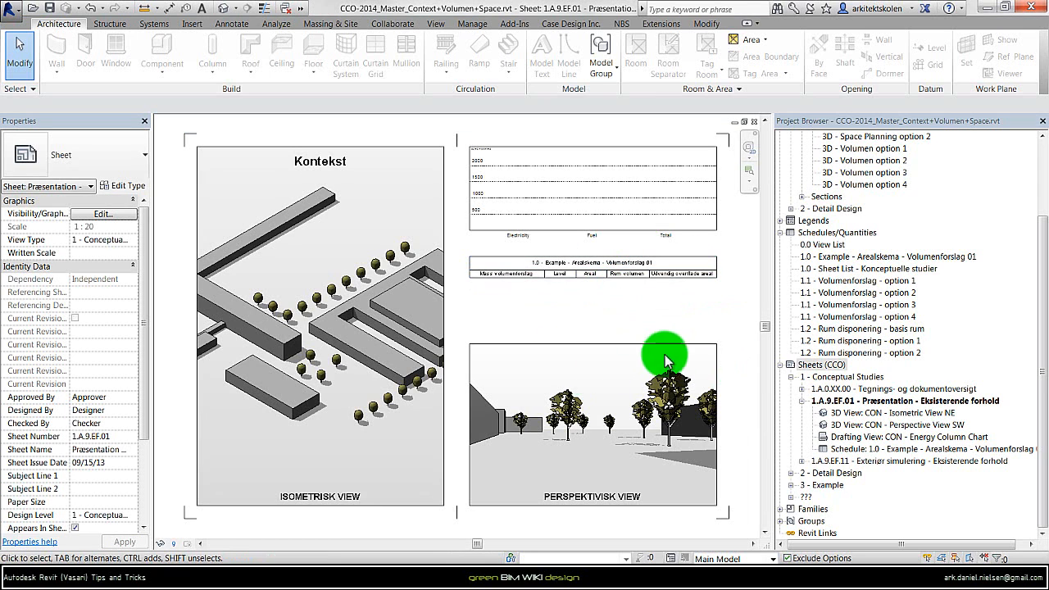
pyautogui.click(871, 414)
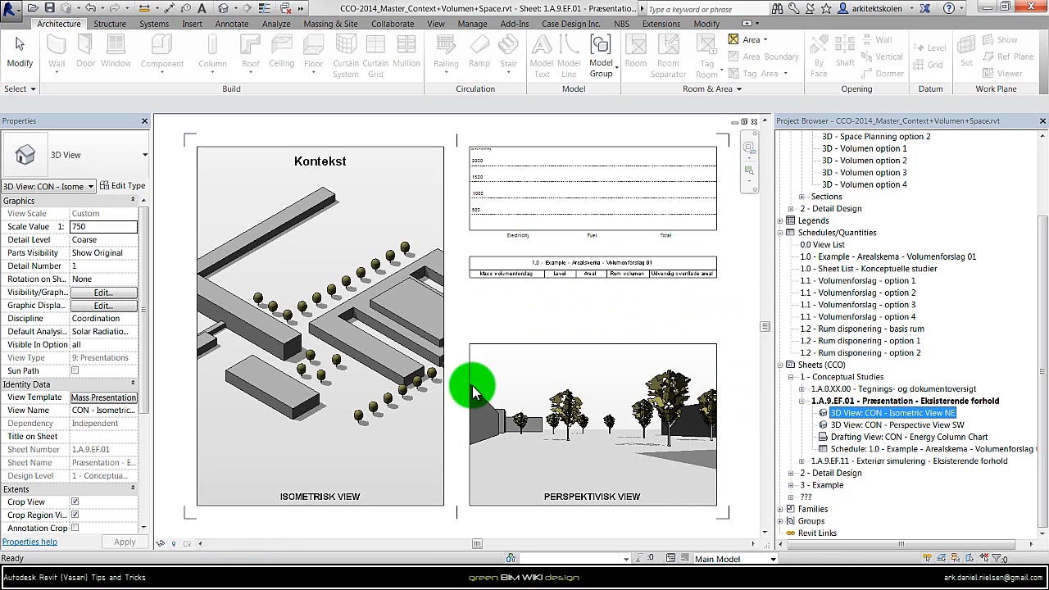
pyautogui.click(900, 424)
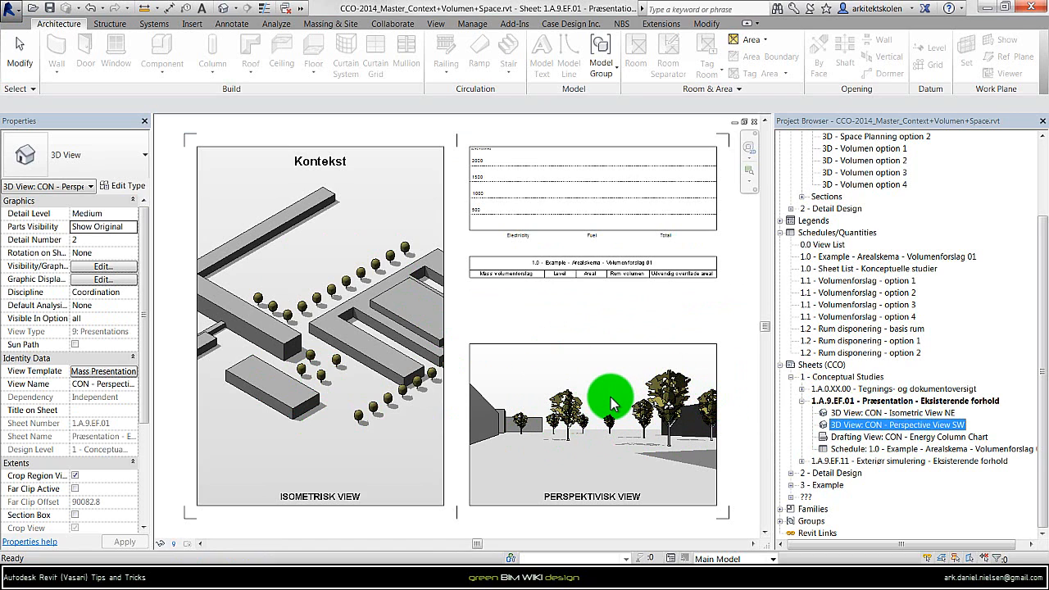
pyautogui.click(889, 438)
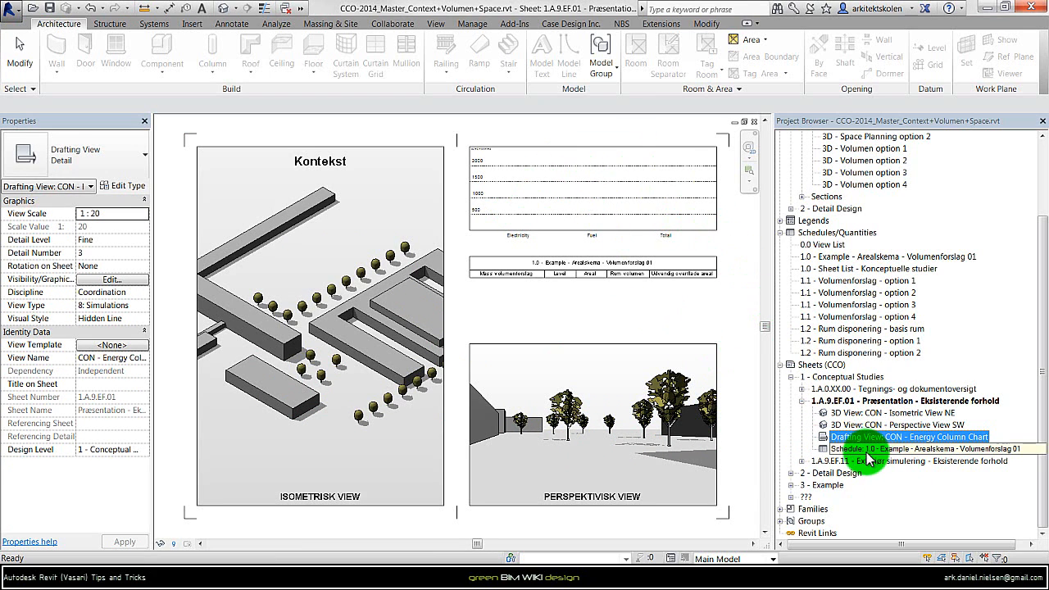
# Duplicate the 3D view CON - Isometric View NE with detailing.
pyautogui.click(910, 414)
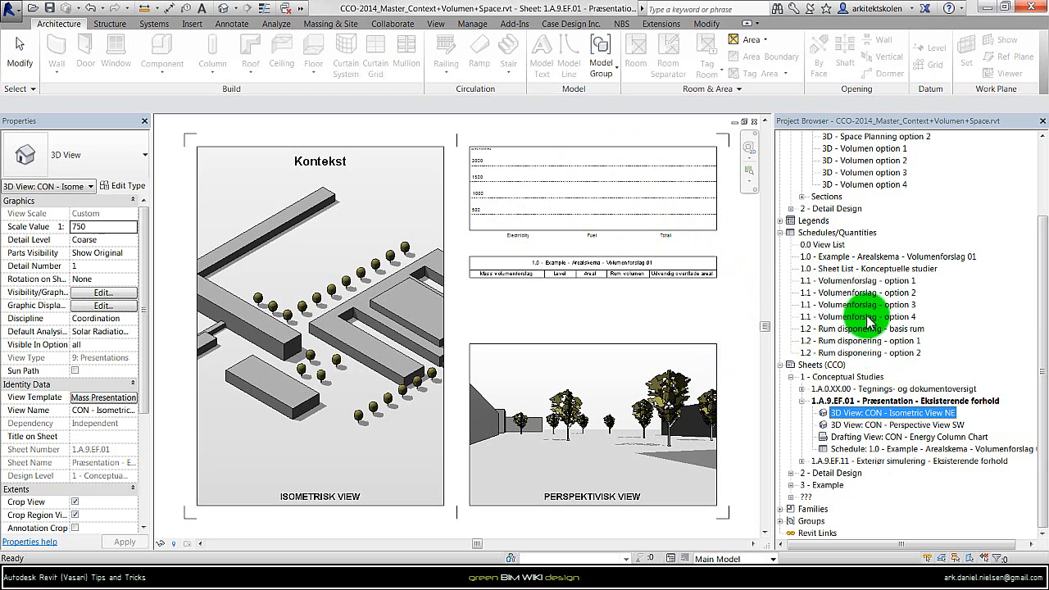
pyautogui.rightClick(930, 418)
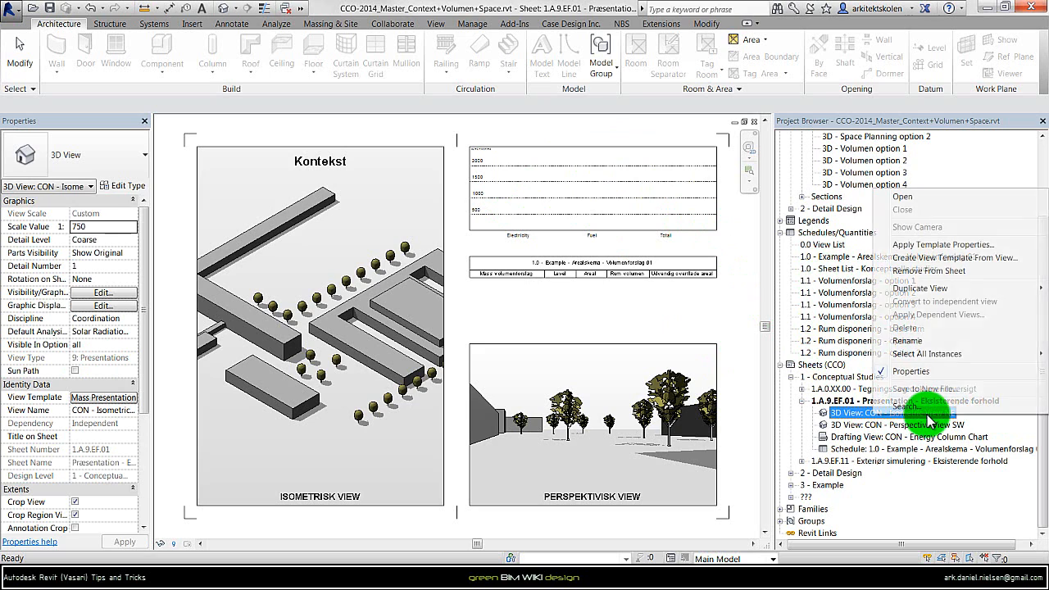
pyautogui.moveTo(945, 292)
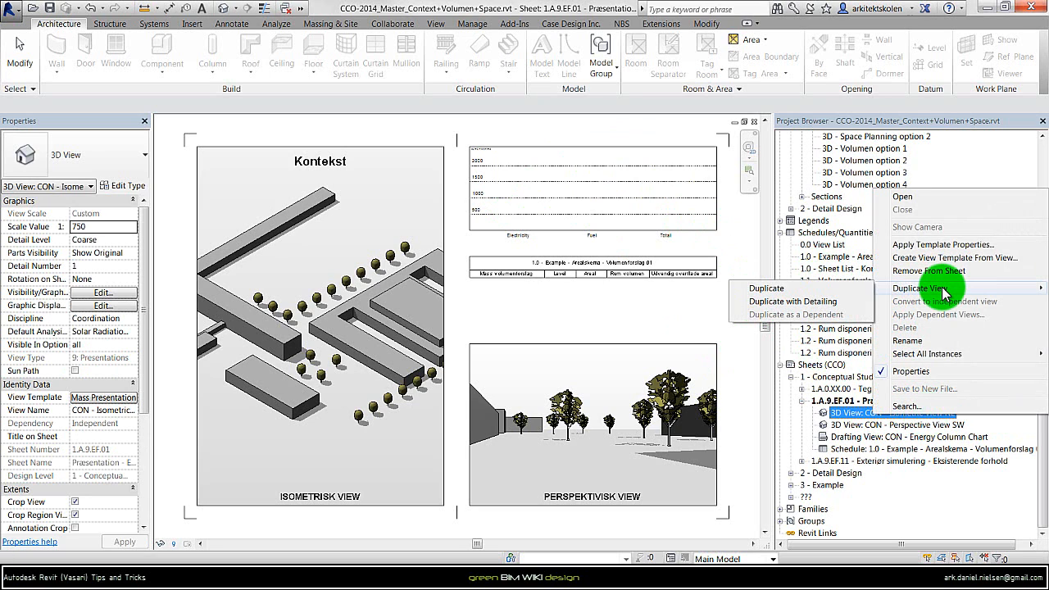
pyautogui.click(843, 302)
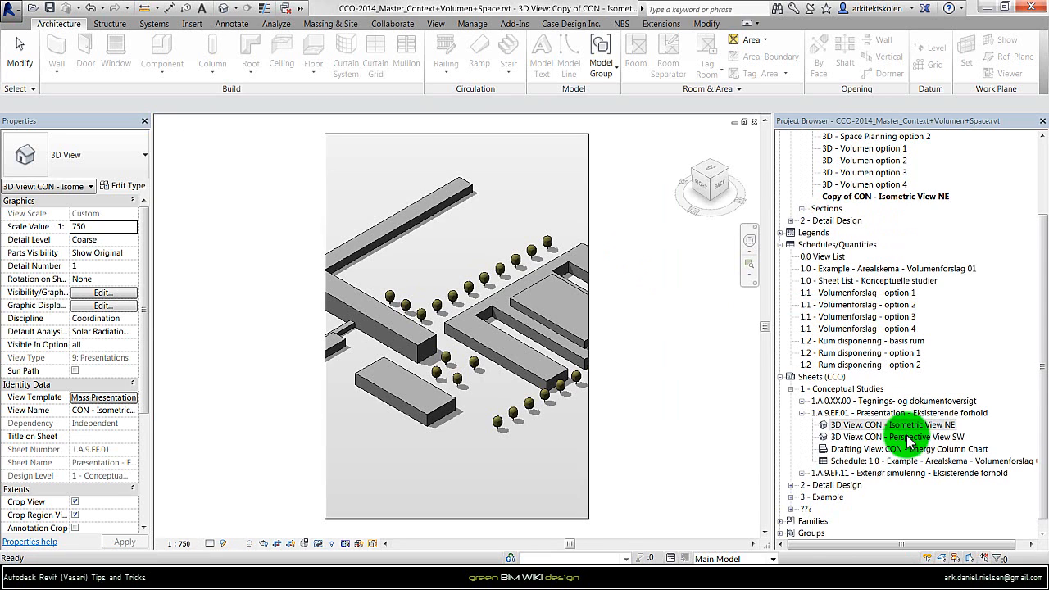
# Duplicate the 3D view CON - Perspective View SW with detailing.
pyautogui.click(925, 439)
pyautogui.rightClick(901, 438)
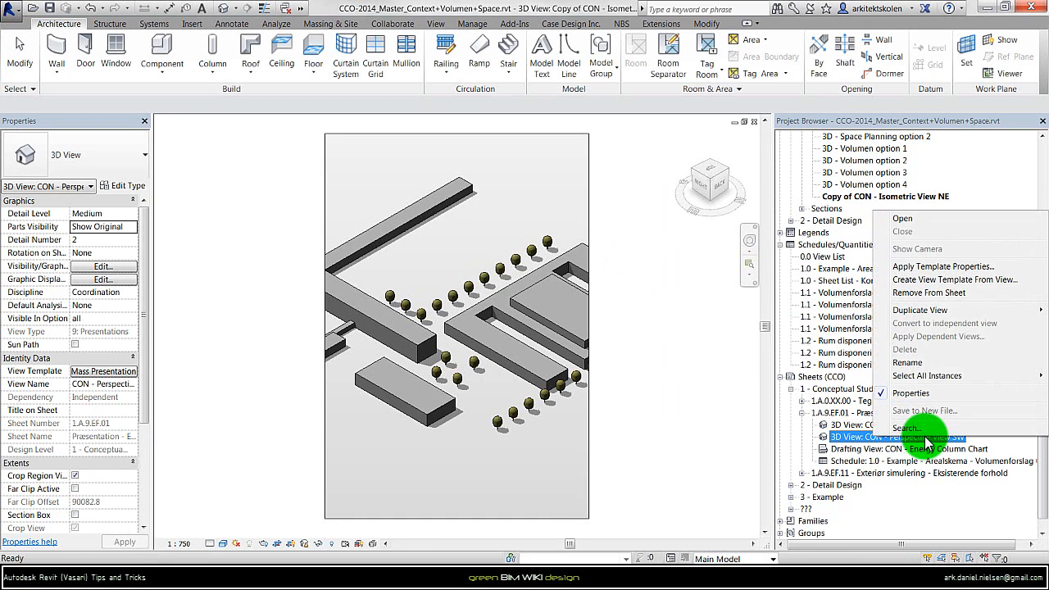
pyautogui.moveTo(941, 321)
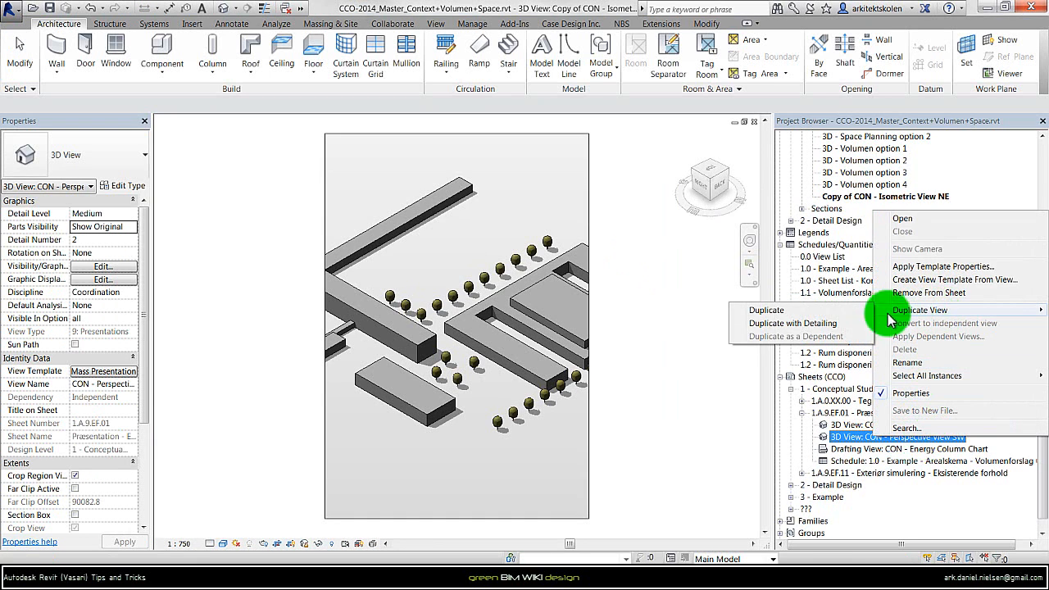
pyautogui.click(832, 323)
# Rename the copied isometric view to V2 - Isometric View NE.
pyautogui.click(844, 197)
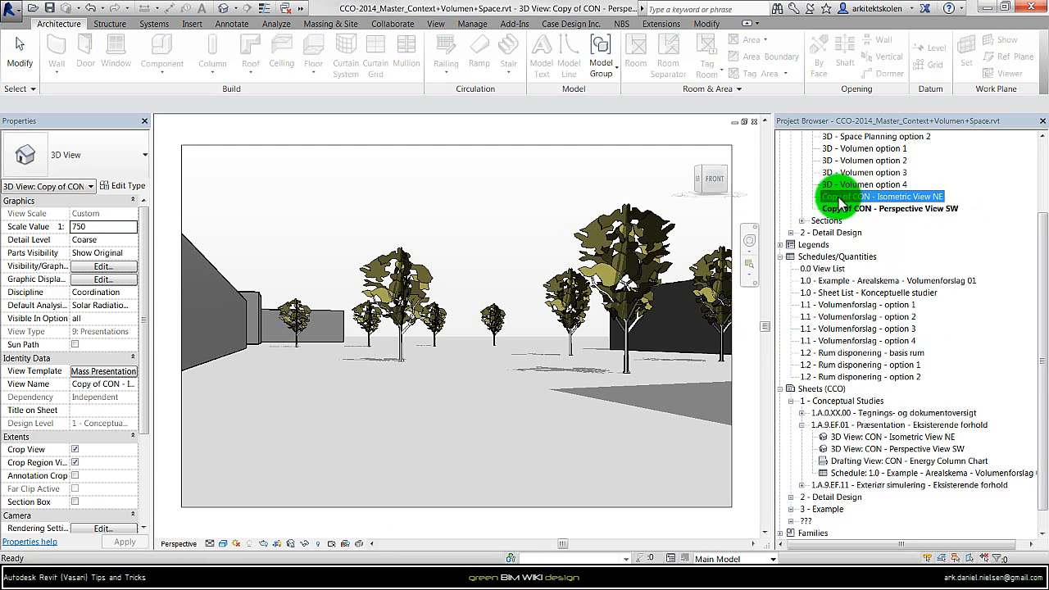
pyautogui.rightClick(860, 194)
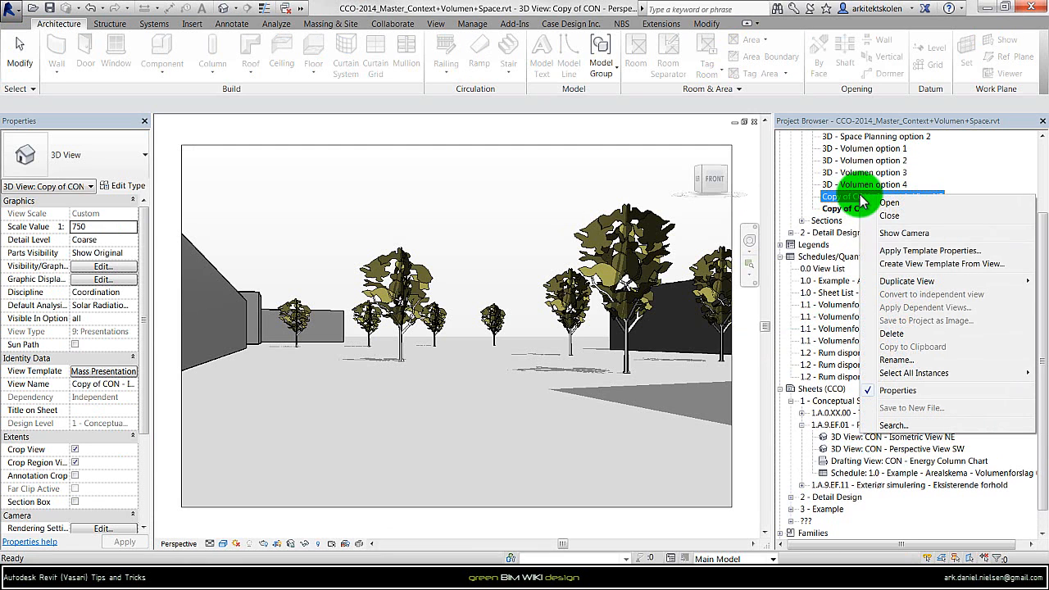
pyautogui.click(920, 361)
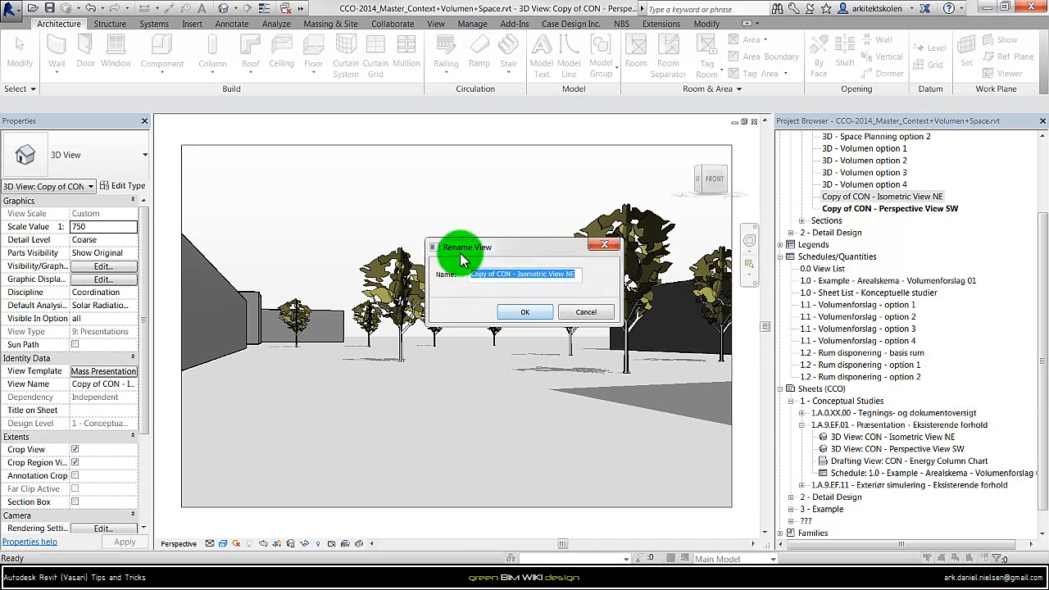
pyautogui.moveTo(516, 276); pyautogui.dragTo(432, 278)
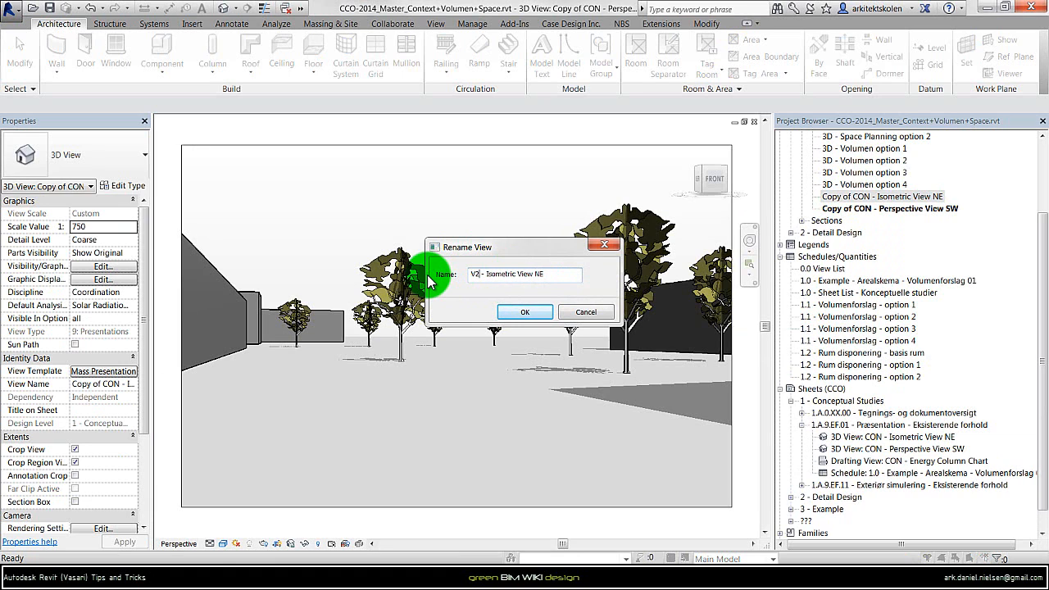
pyautogui.write('V2')
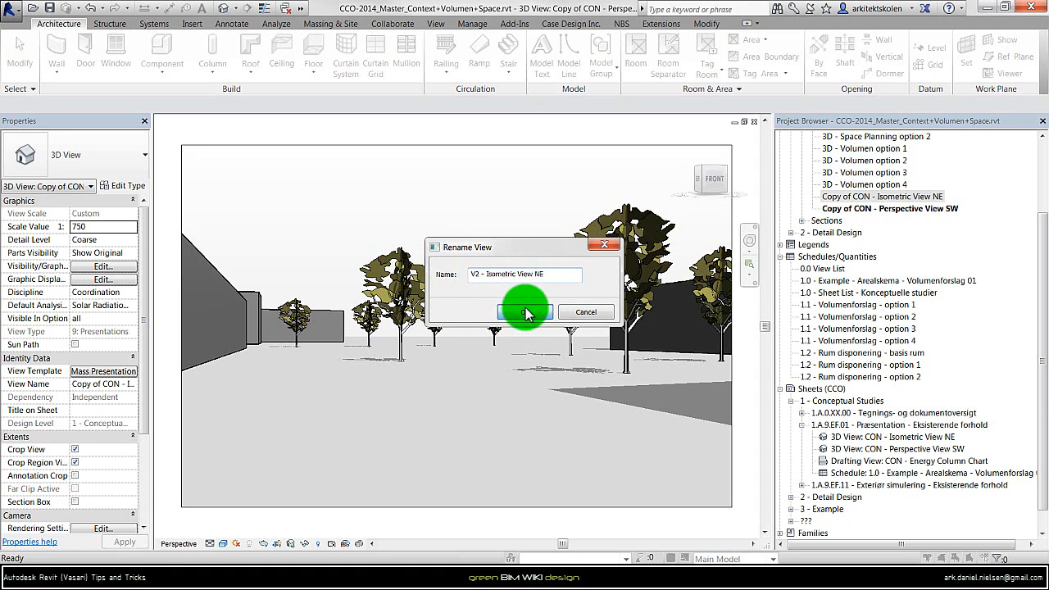
pyautogui.click(524, 311)
# Rename the copied perspective view to V2 - Perspective View SW.
pyautogui.rightClick(871, 197)
pyautogui.click(908, 362)
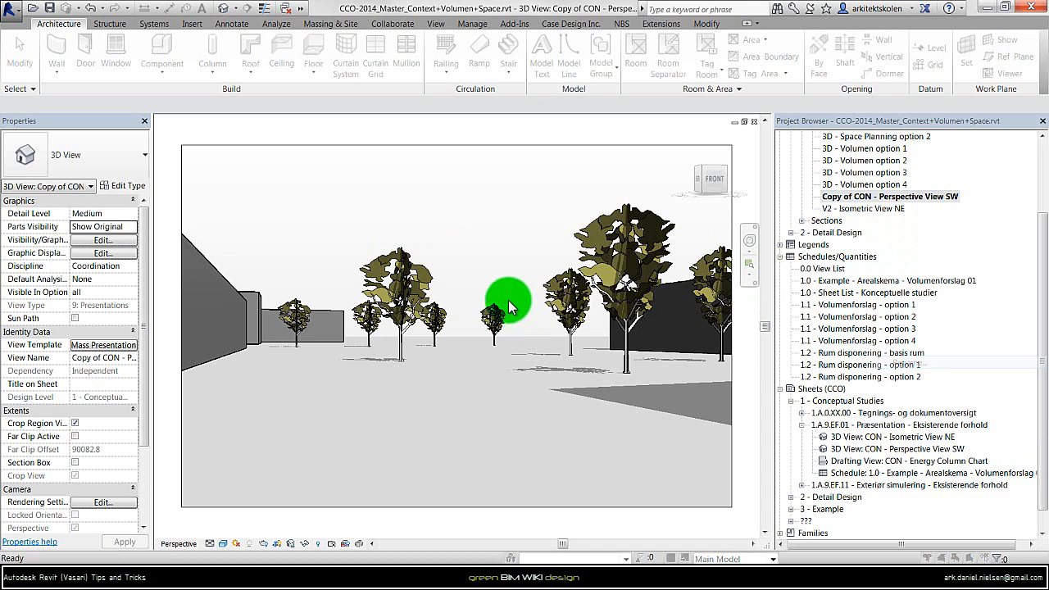
pyautogui.moveTo(508, 273); pyautogui.dragTo(428, 274)
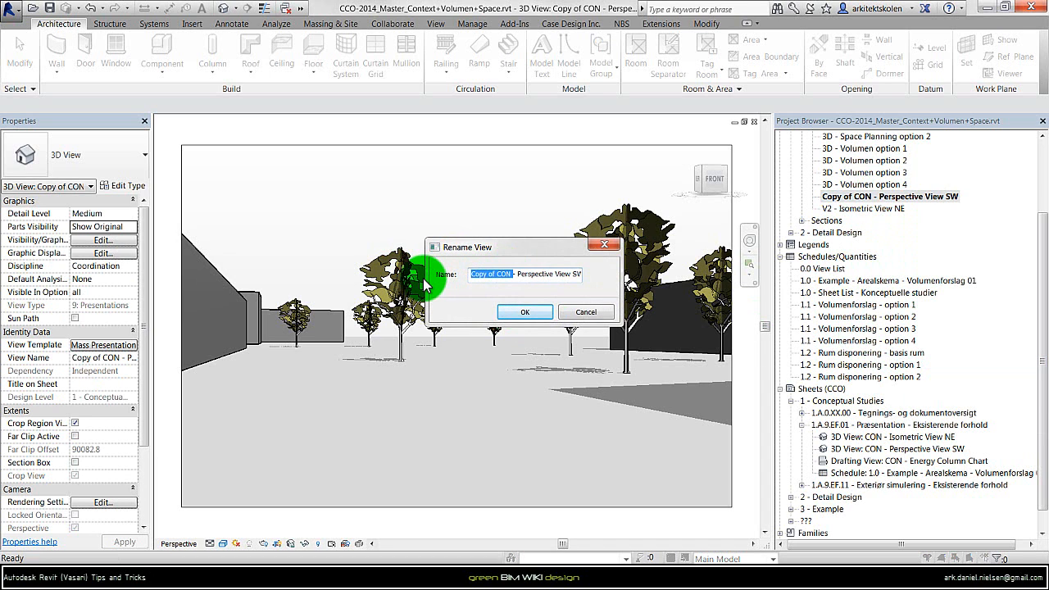
pyautogui.click(541, 315)
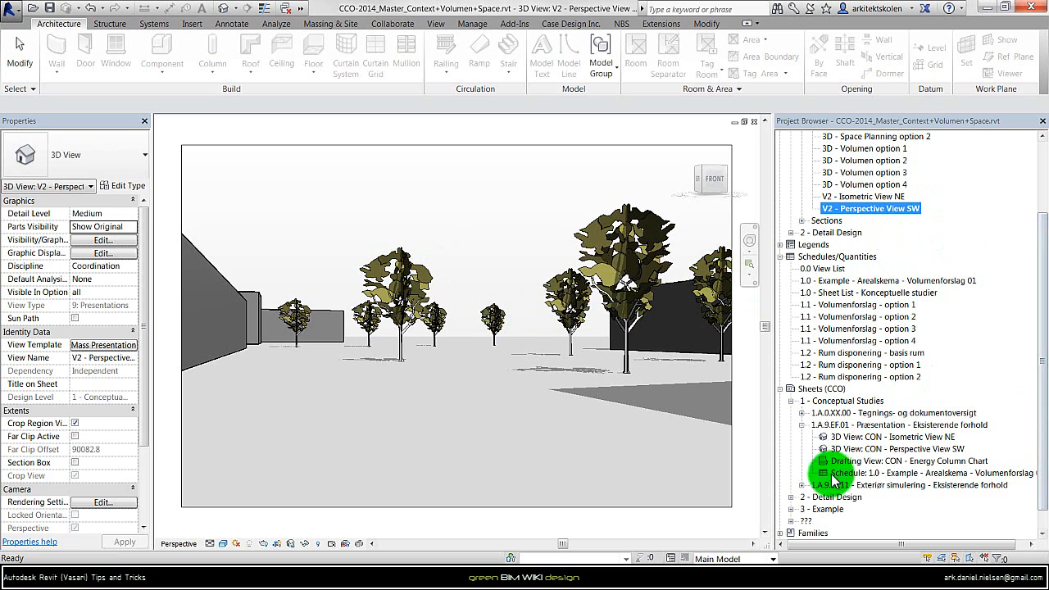
# Open the new unnamed sheet 1.A.0.V1.13 and place the V2 - Isometric View NE view on it.
pyautogui.click(790, 522)
pyautogui.doubleClick(844, 532)
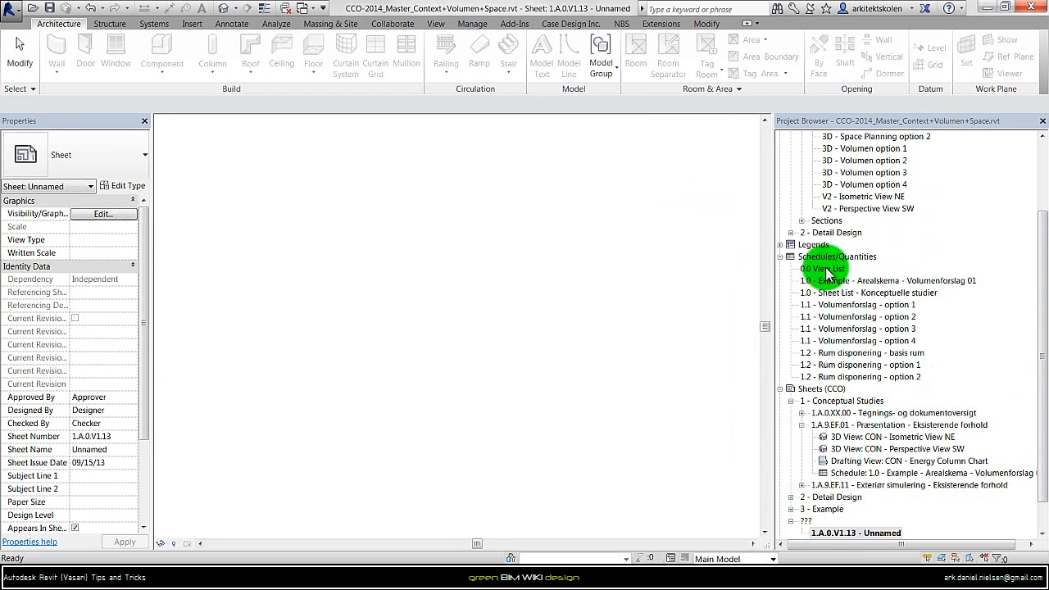
pyautogui.click(852, 197)
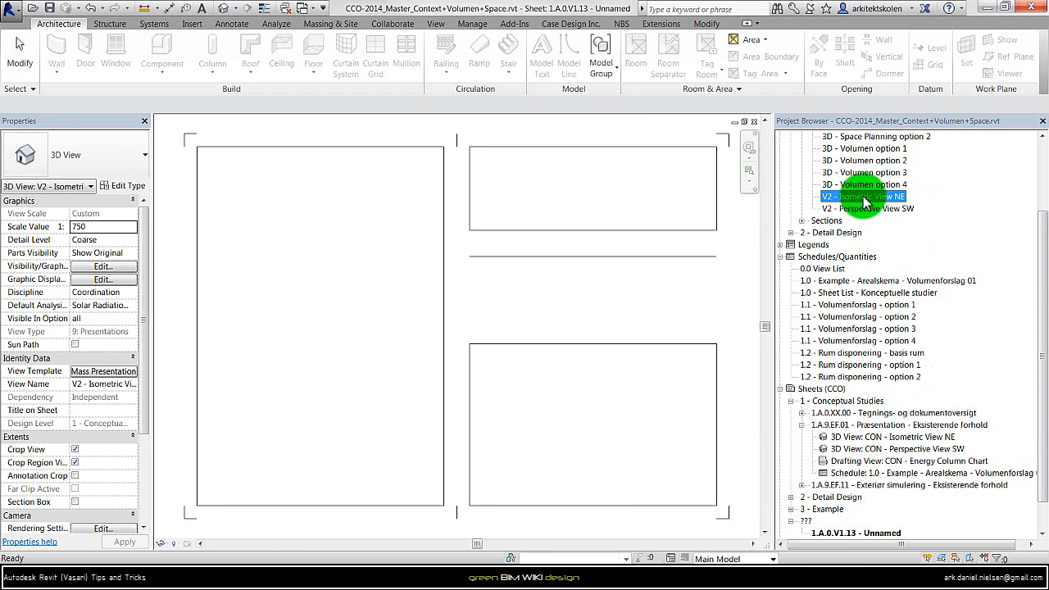
pyautogui.moveTo(864, 200); pyautogui.dragTo(338, 305)
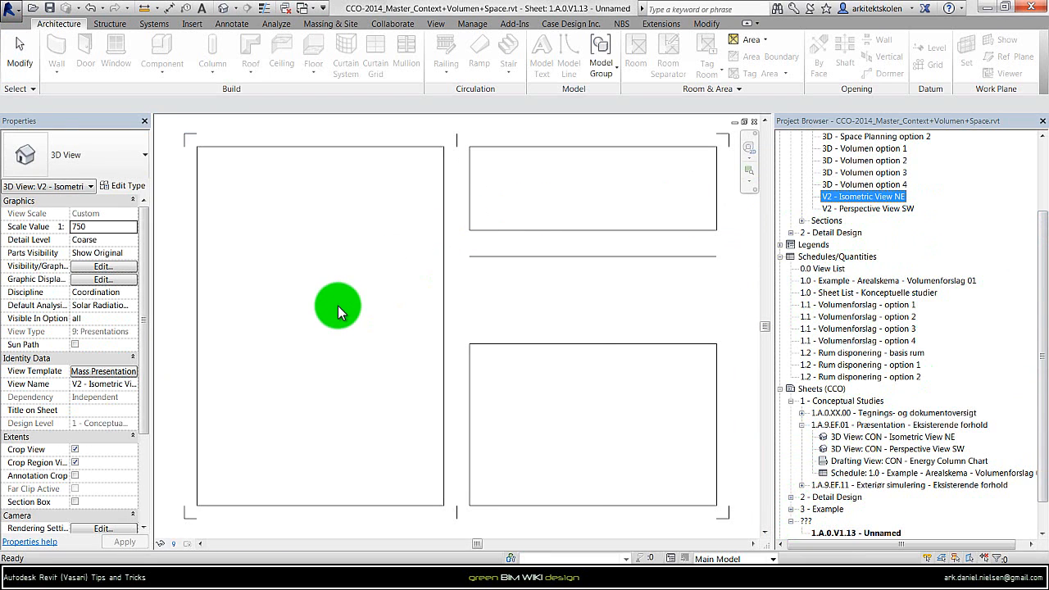
pyautogui.click(377, 356)
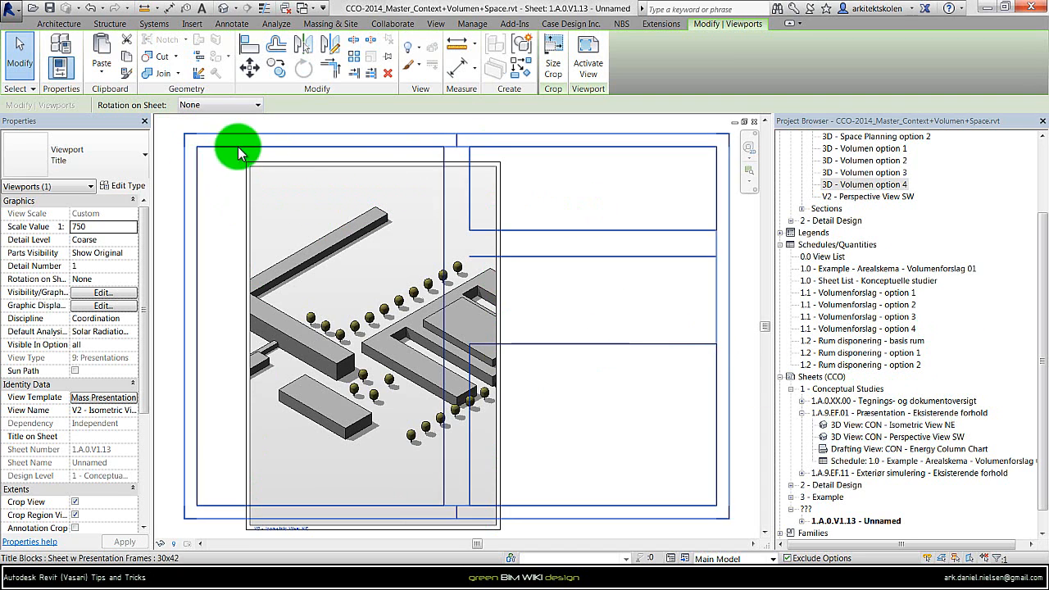
# Move the isometric viewport by its upper-left corner onto the tall frame's corner and change its viewport type to No Title.
pyautogui.click(250, 66)
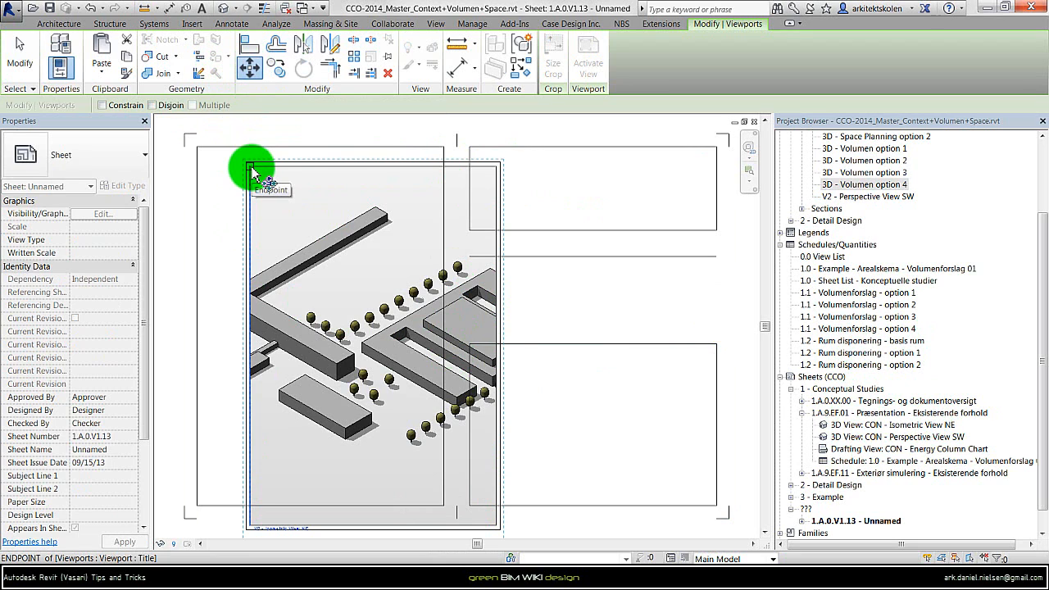
pyautogui.click(250, 170)
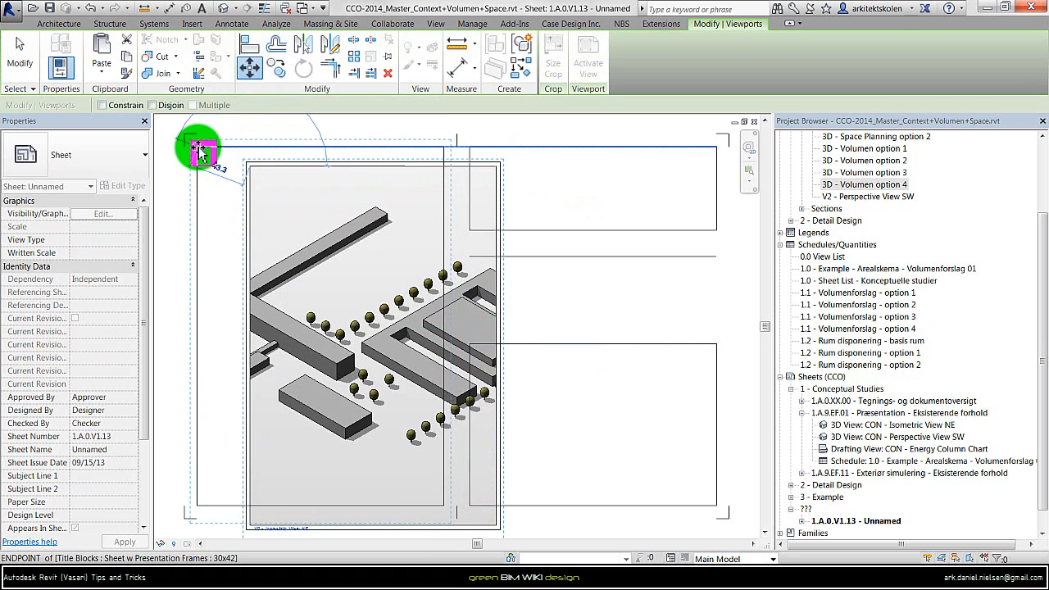
pyautogui.click(198, 150)
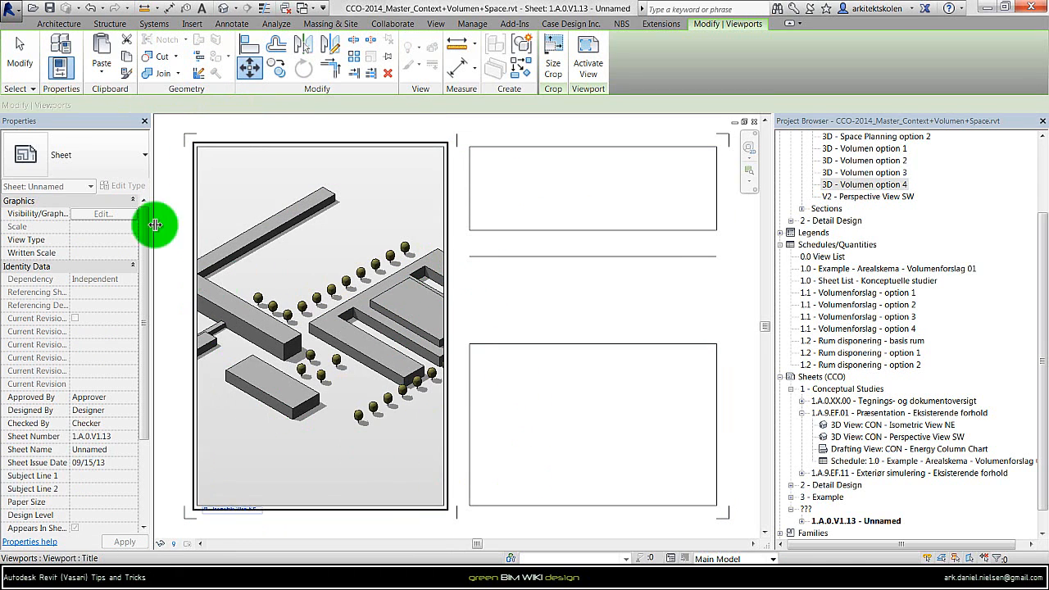
pyautogui.click(82, 157)
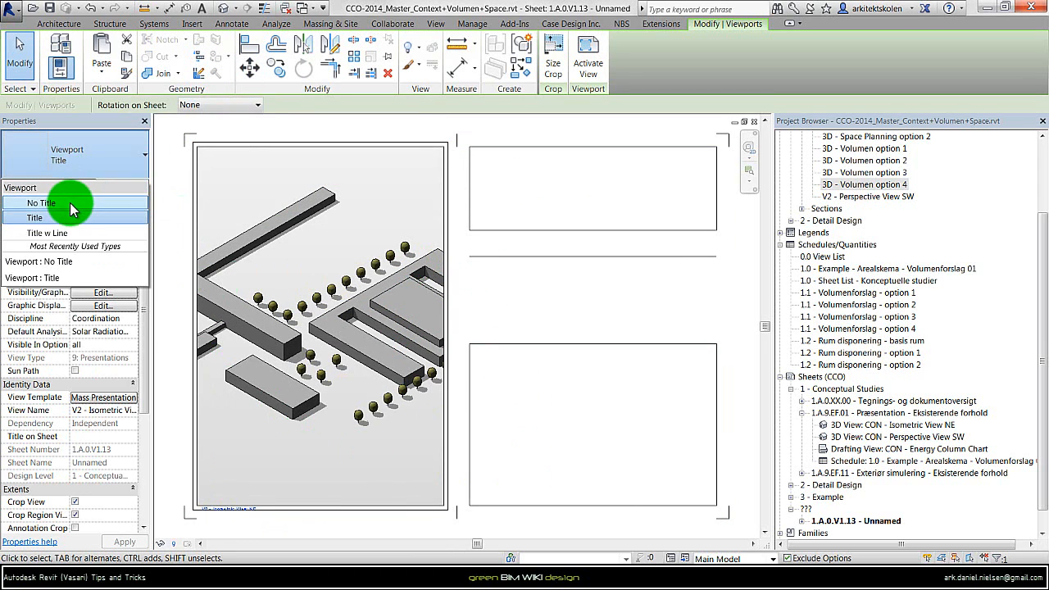
pyautogui.click(71, 205)
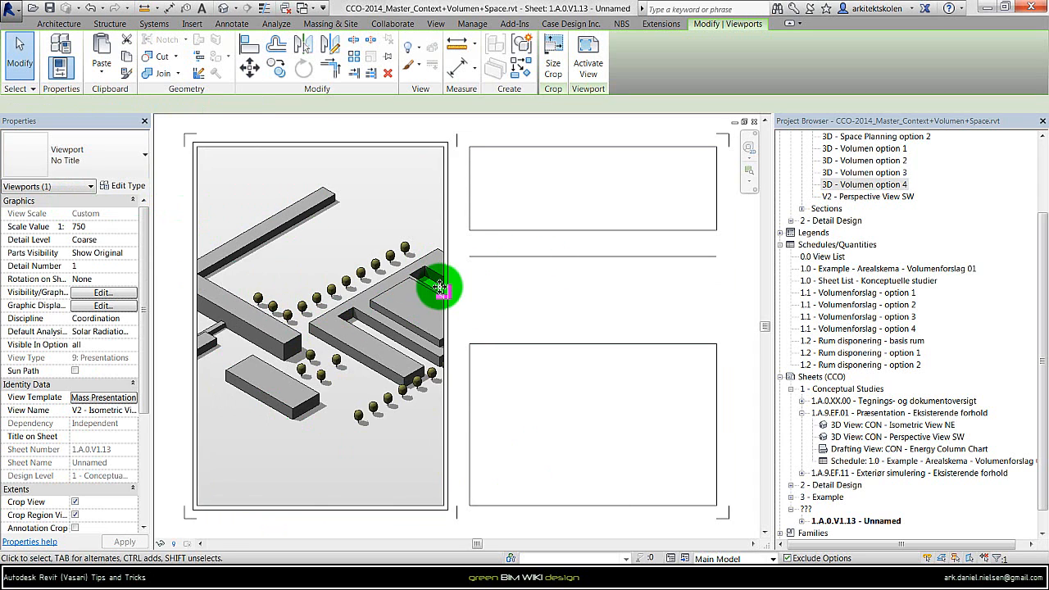
# Place the V2 - Perspective View SW view on the sheet beside the isometric view.
pyautogui.click(857, 197)
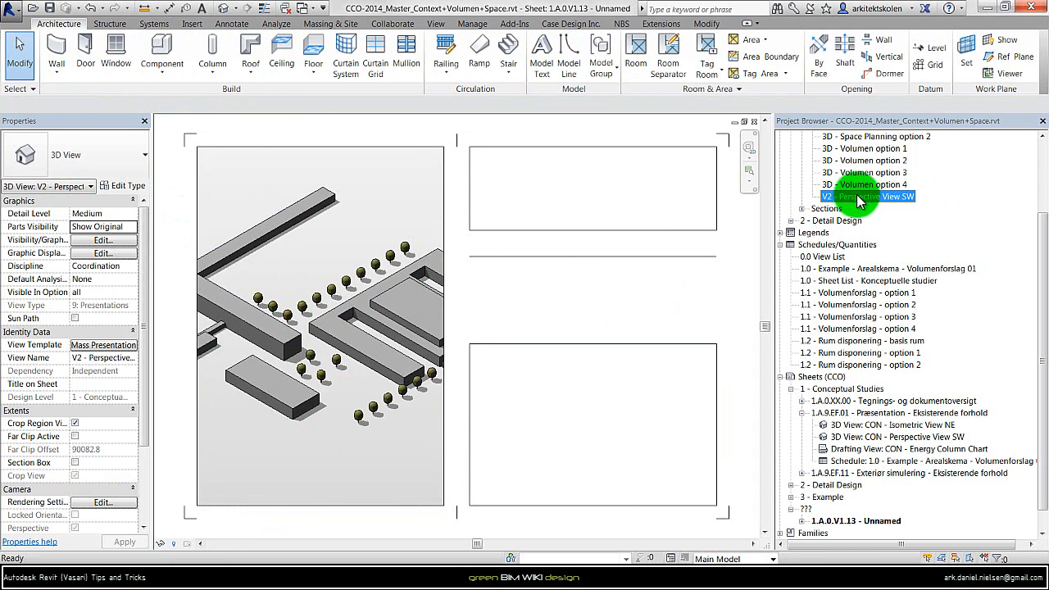
pyautogui.moveTo(856, 197); pyautogui.dragTo(549, 304)
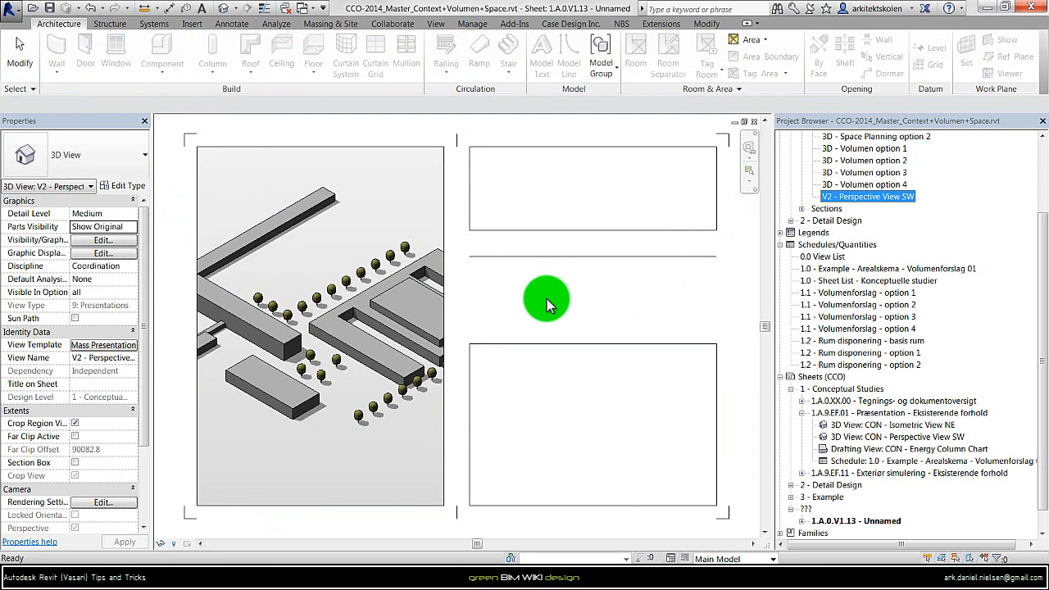
pyautogui.click(550, 303)
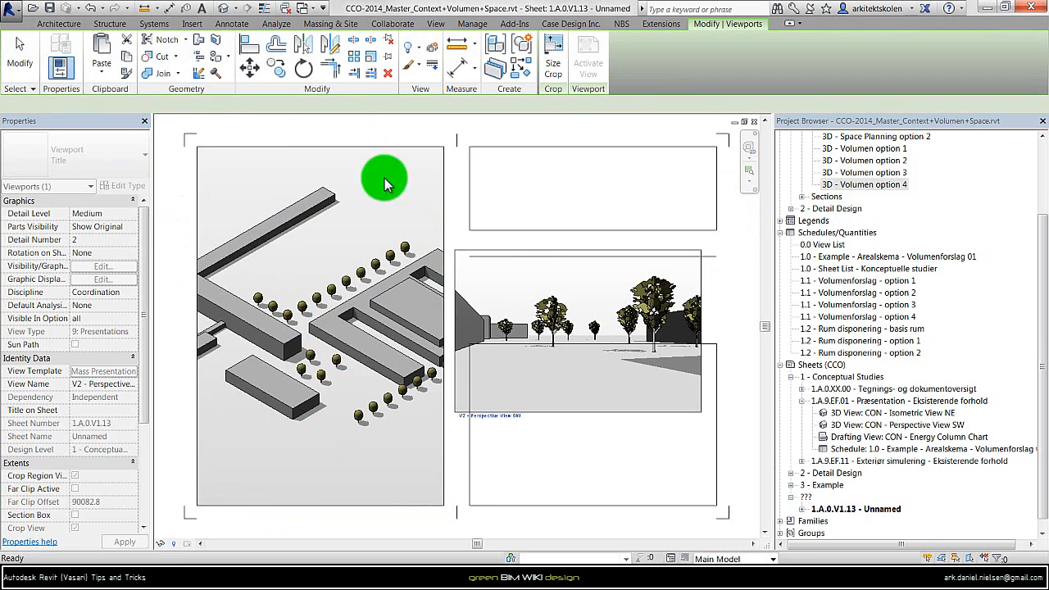
# Move the perspective viewport by its upper-left corner onto the lower frame's corner and change its viewport type to No Title.
pyautogui.click(251, 67)
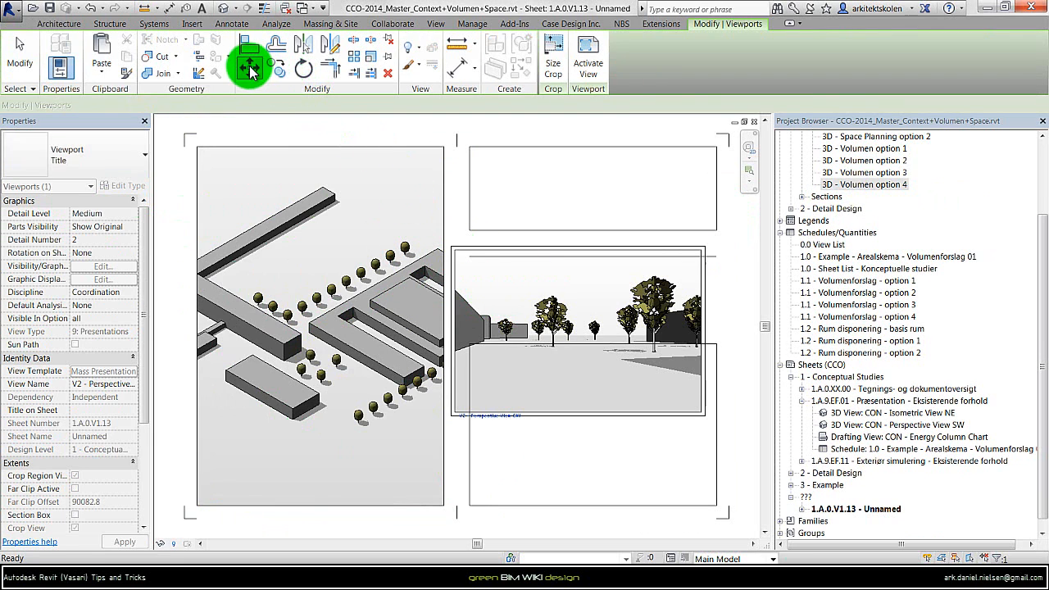
pyautogui.click(456, 257)
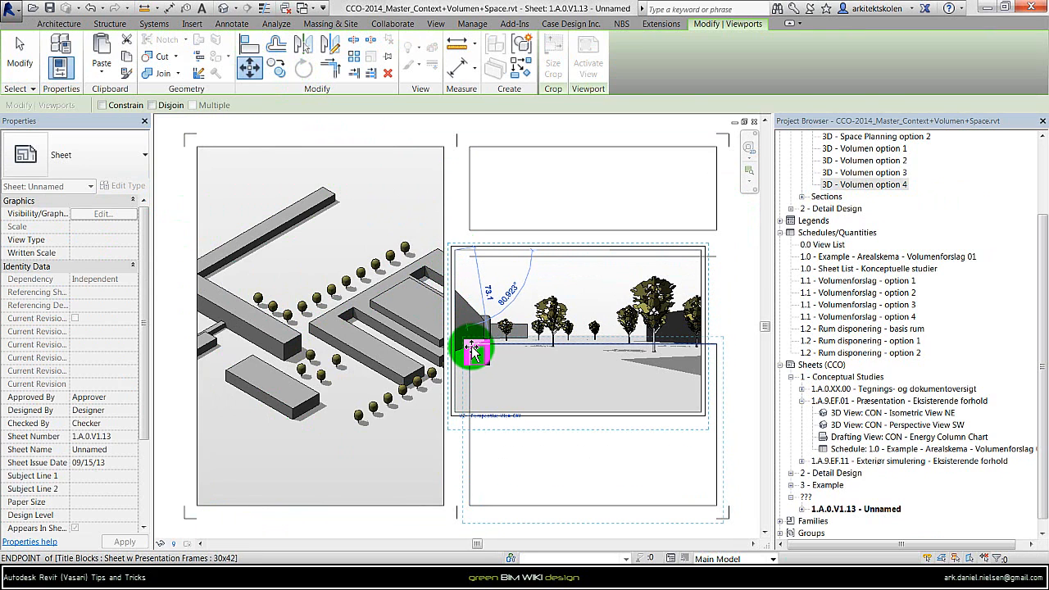
pyautogui.click(471, 346)
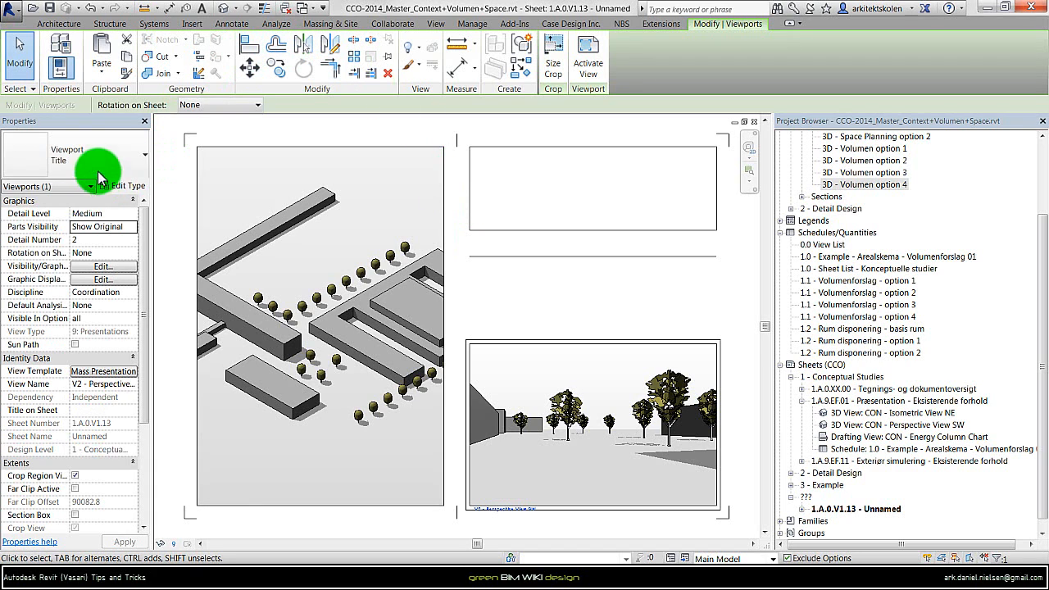
pyautogui.click(82, 151)
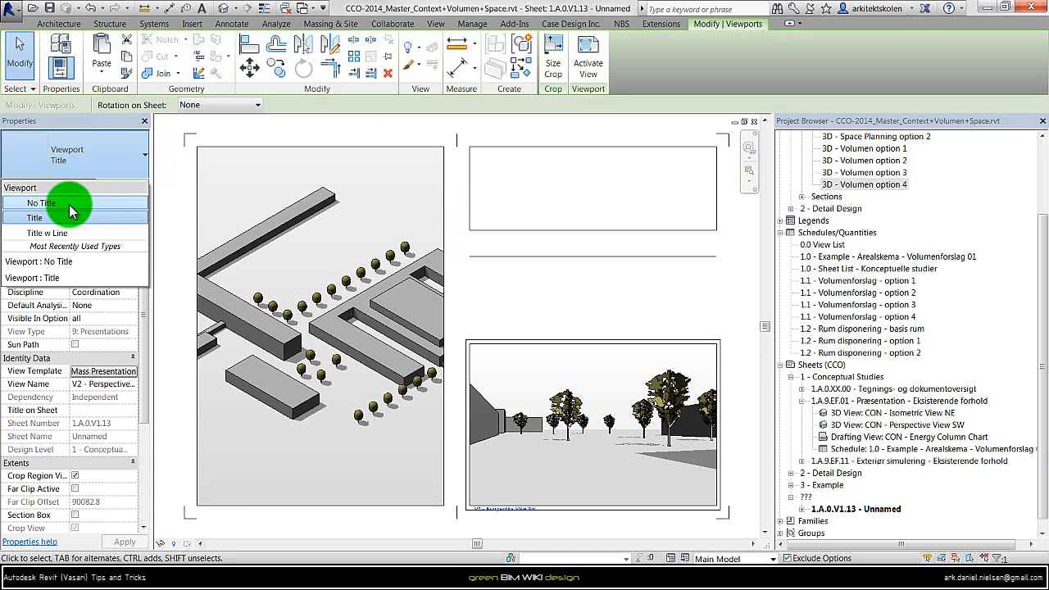
pyautogui.click(69, 205)
# With the isometric and perspective viewports selected, duplicate their Mass Presentation - Context view template as option 2.
pyautogui.click(351, 363)
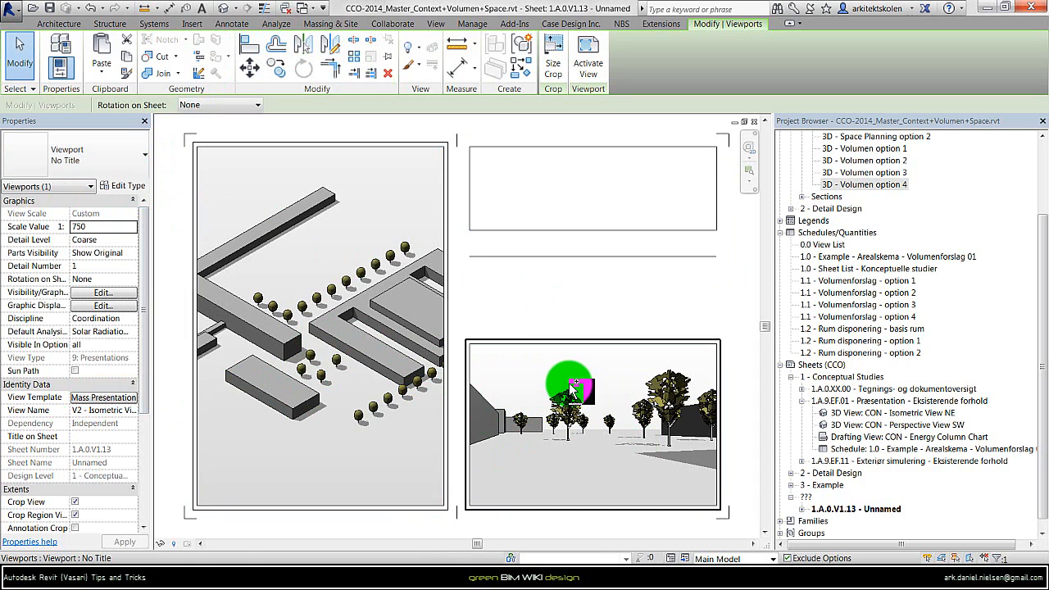
pyautogui.keyDown('ctrl'); pyautogui.click(631, 399); pyautogui.keyUp('ctrl')
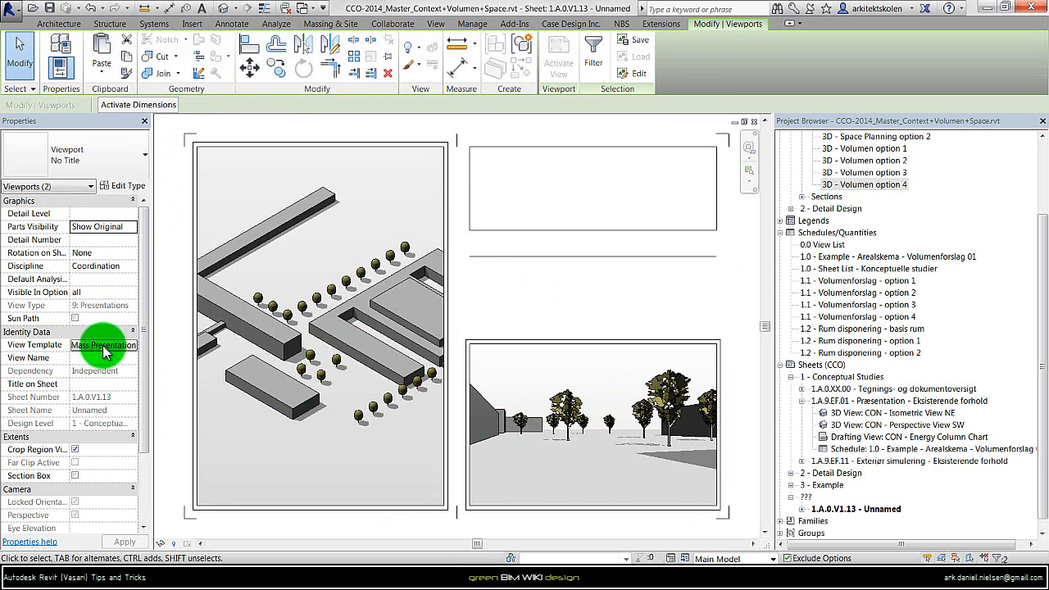
pyautogui.click(104, 345)
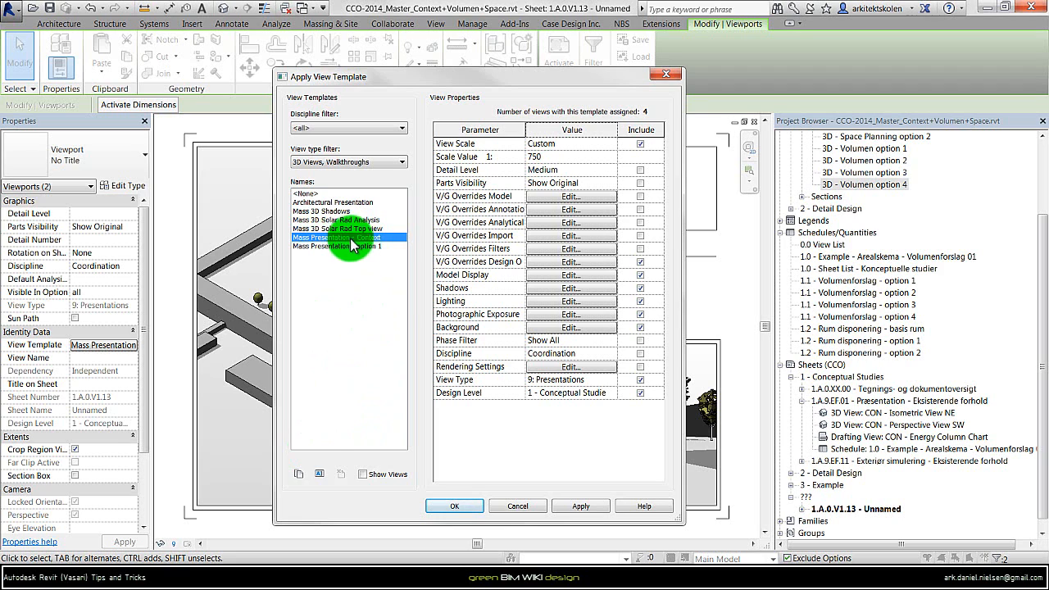
pyautogui.click(299, 476)
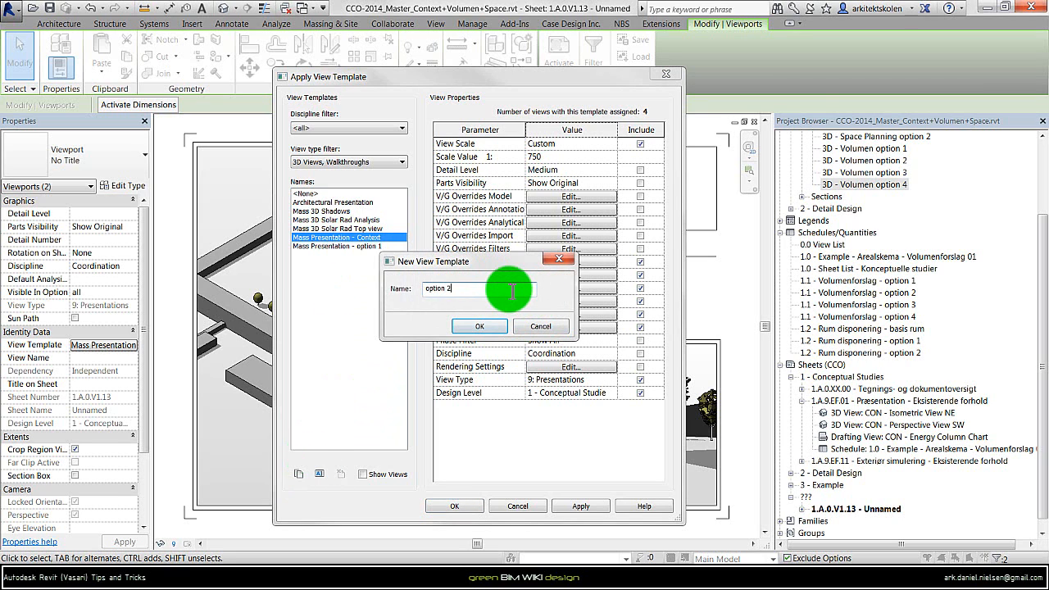
pyautogui.press('Return')
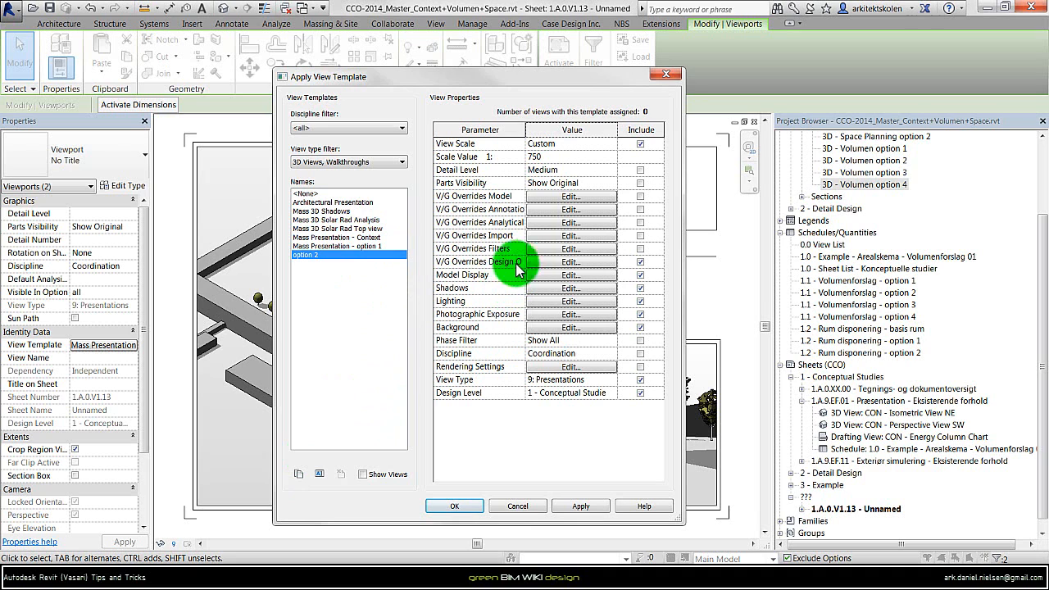
# In the option 2 template's design option overrides, set the Volumenforslag / Mass Concepts set to Option 2.
pyautogui.click(566, 262)
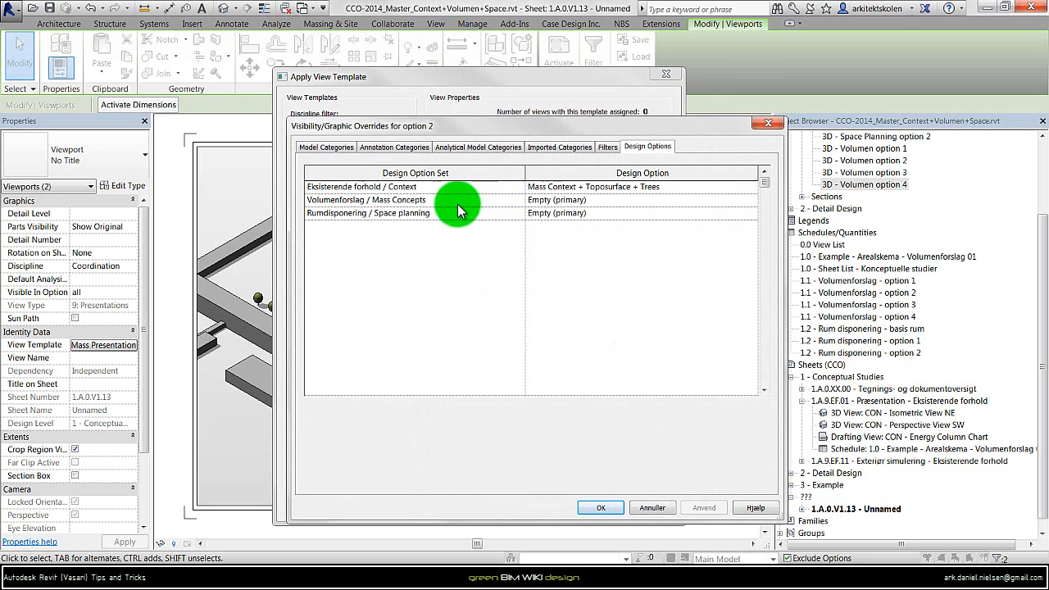
pyautogui.click(752, 201)
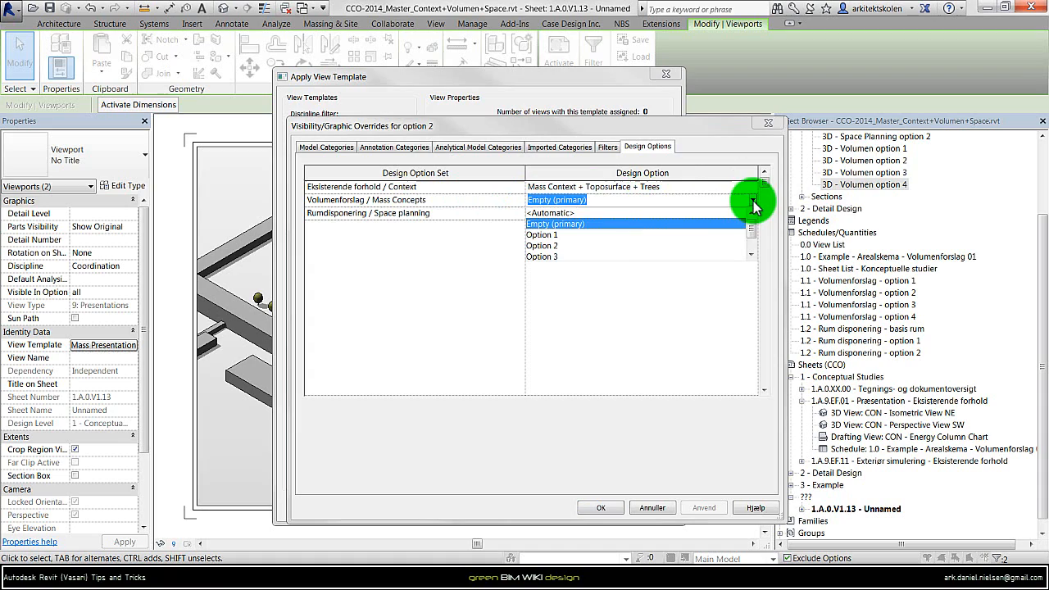
pyautogui.click(557, 239)
pyautogui.click(603, 509)
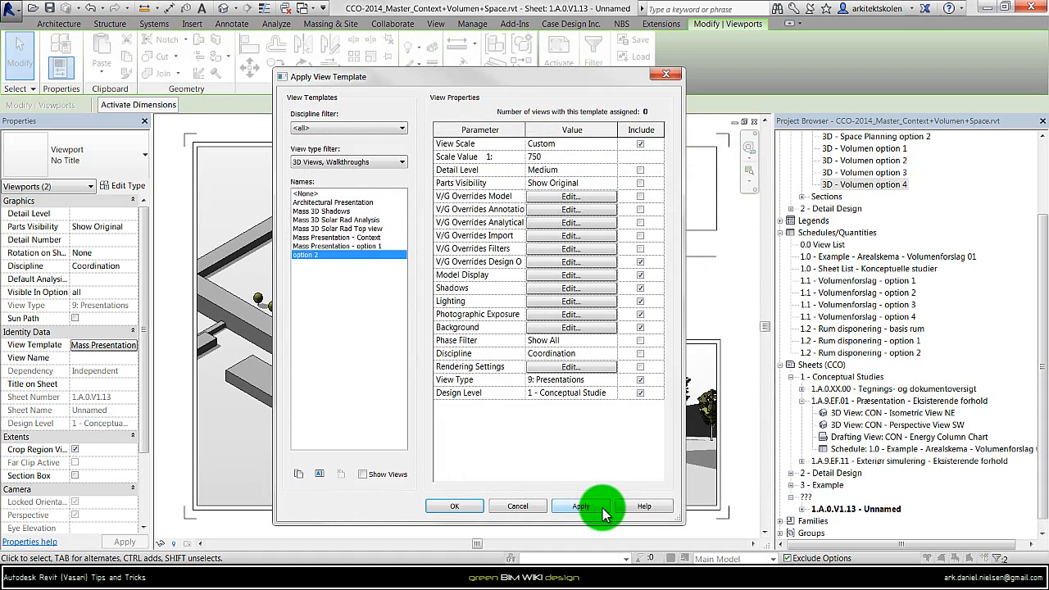
# Apply the option 2 view template to both selected viewports.
pyautogui.moveTo(482, 82); pyautogui.dragTo(824, 66)
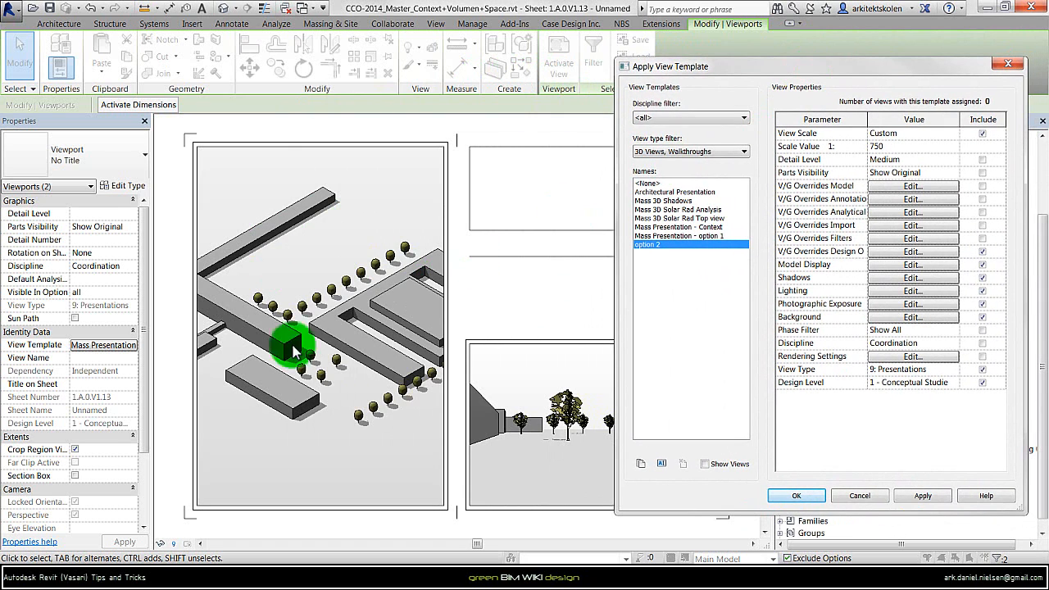
pyautogui.click(924, 496)
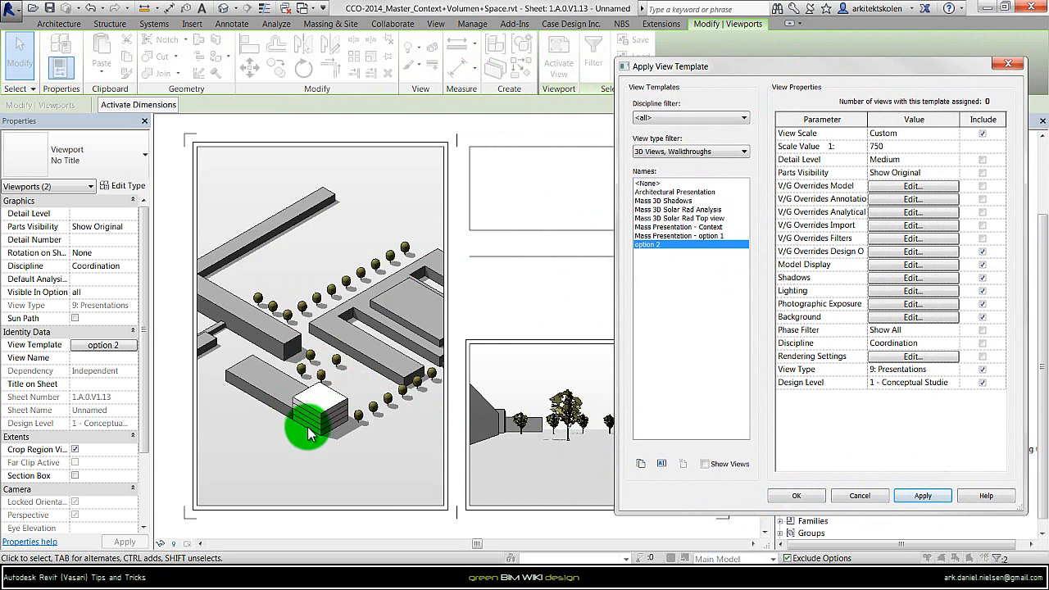
pyautogui.click(795, 495)
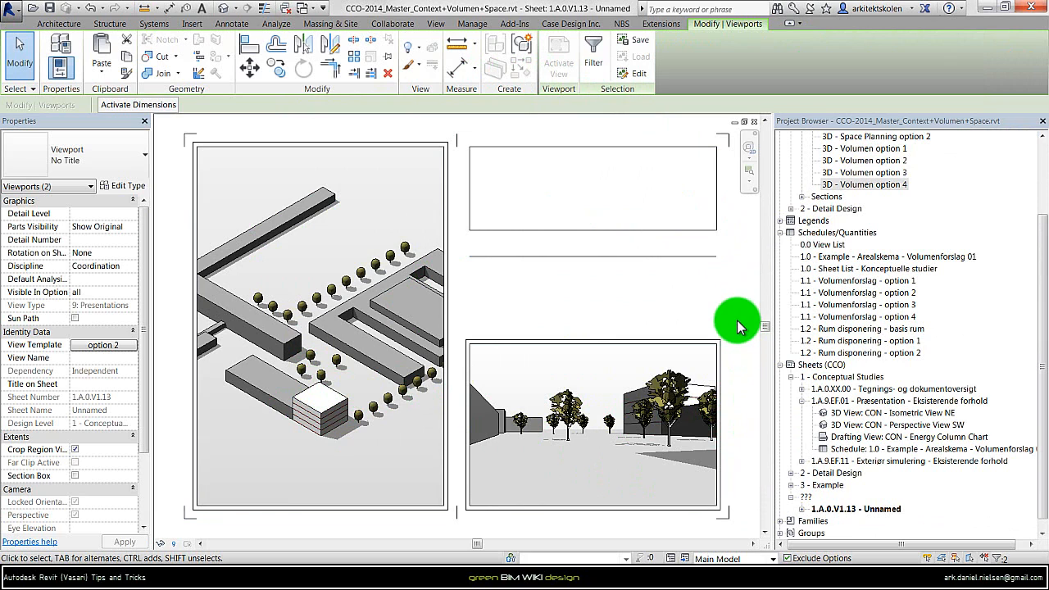
# Duplicate the CON - Energy Column Chart drafting view with detailing.
pyautogui.click(942, 437)
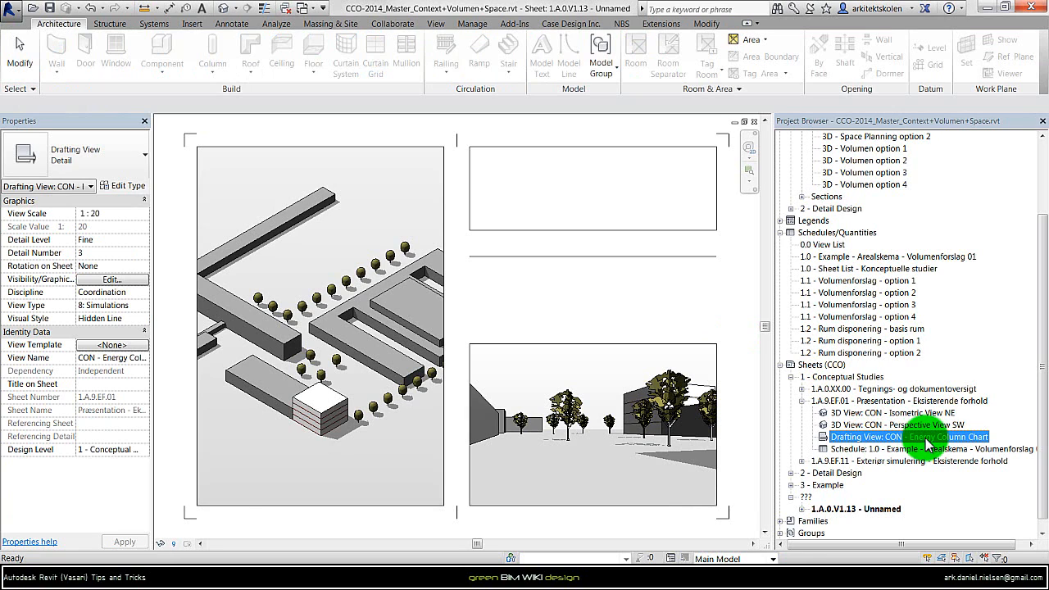
pyautogui.rightClick(927, 443)
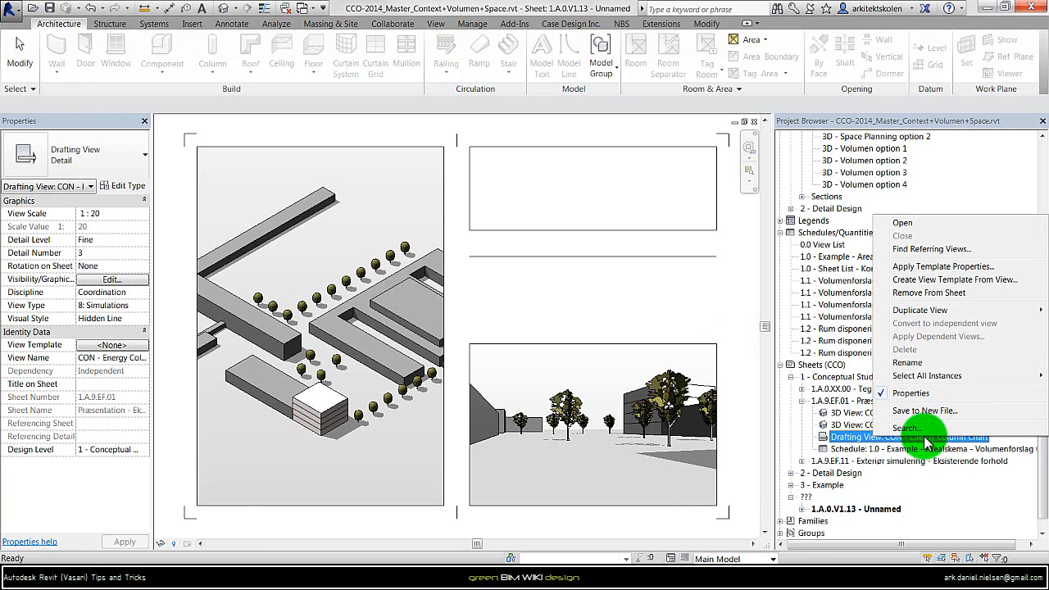
pyautogui.moveTo(910, 310)
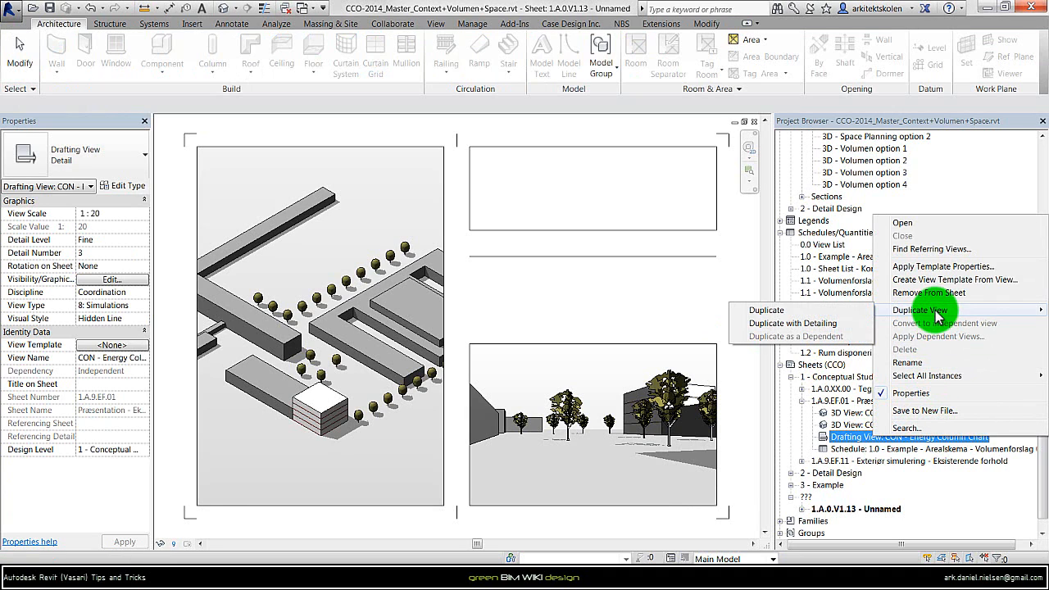
pyautogui.click(826, 324)
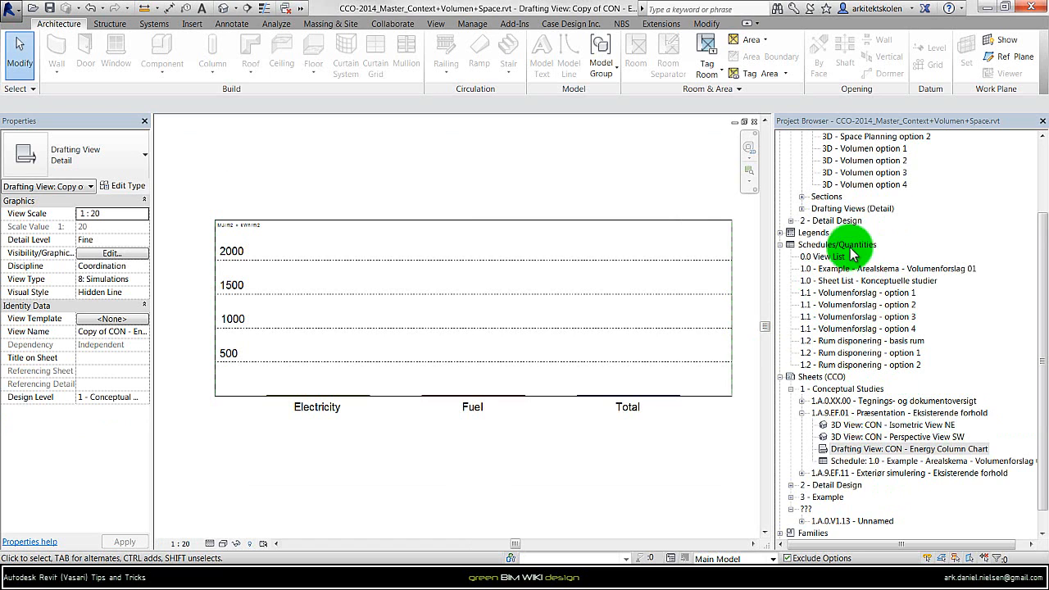
# Rename the copied drafting view to V2 - Energy Column Chart.
pyautogui.click(804, 214)
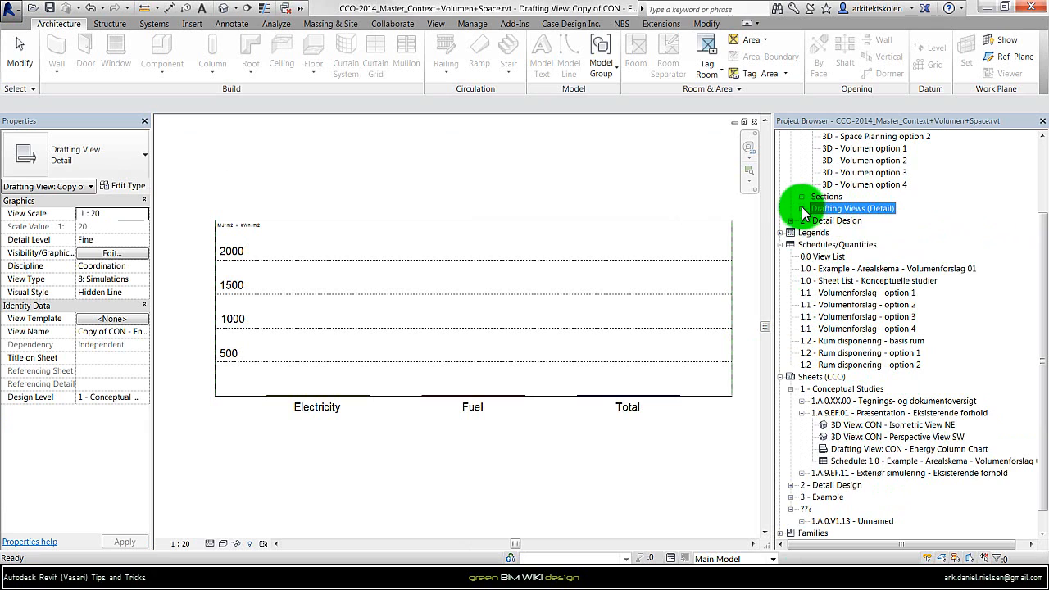
pyautogui.click(803, 211)
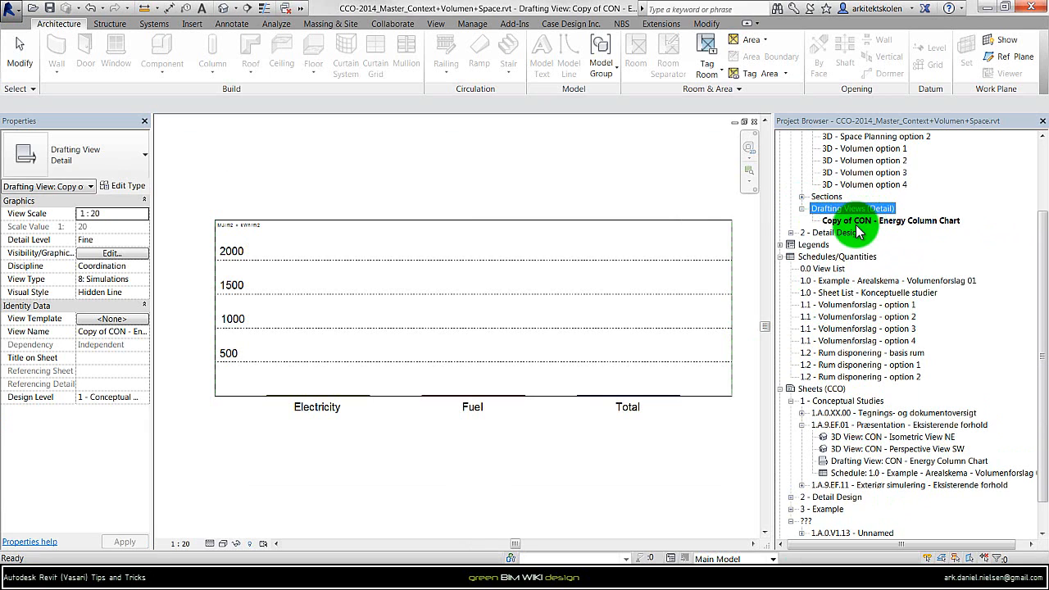
pyautogui.click(856, 224)
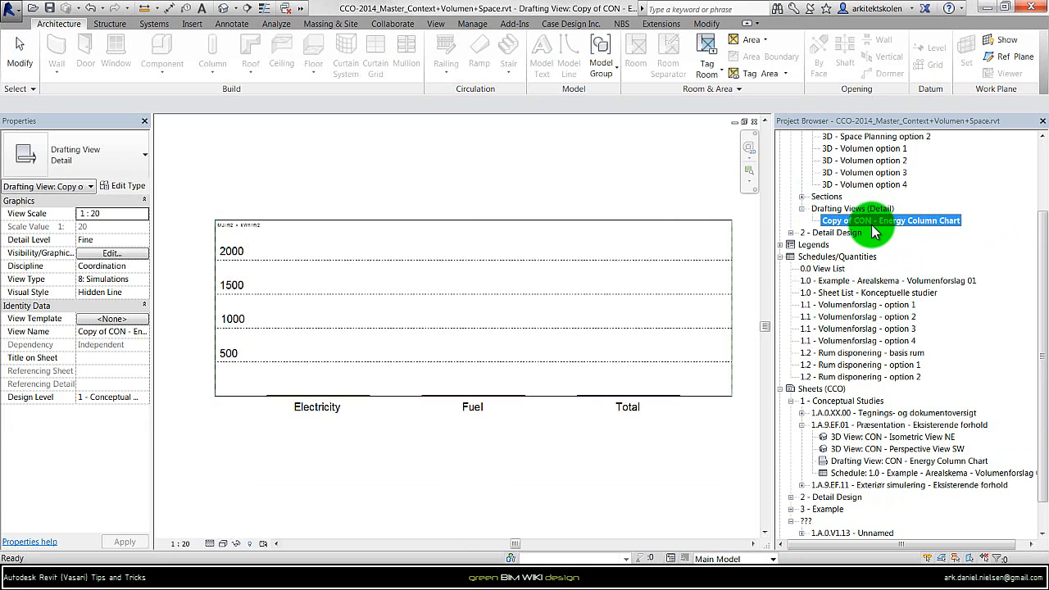
pyautogui.rightClick(871, 225)
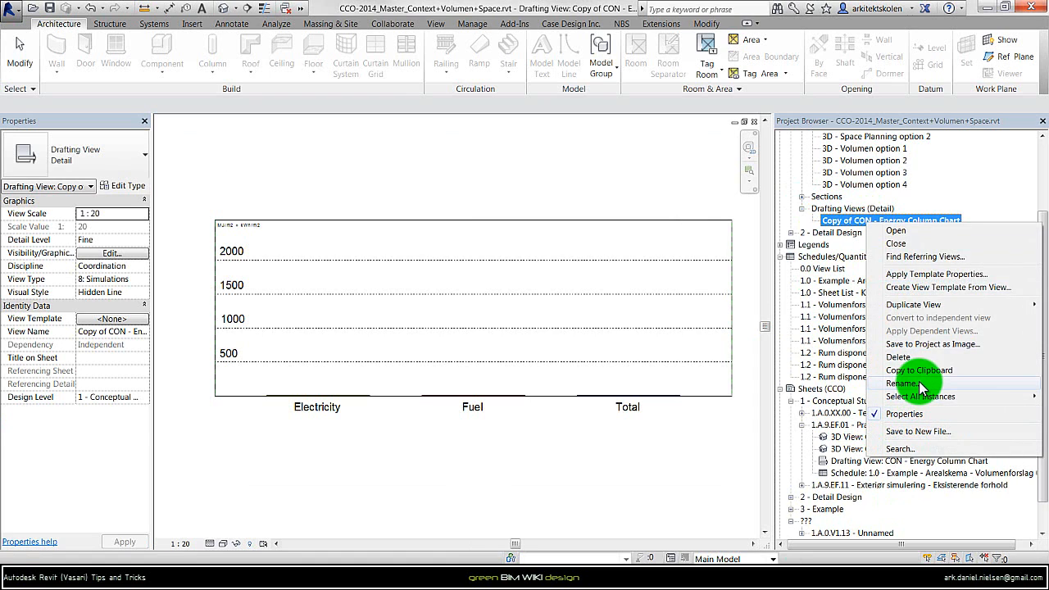
pyautogui.click(918, 384)
pyautogui.moveTo(508, 274); pyautogui.dragTo(421, 282)
pyautogui.click(522, 314)
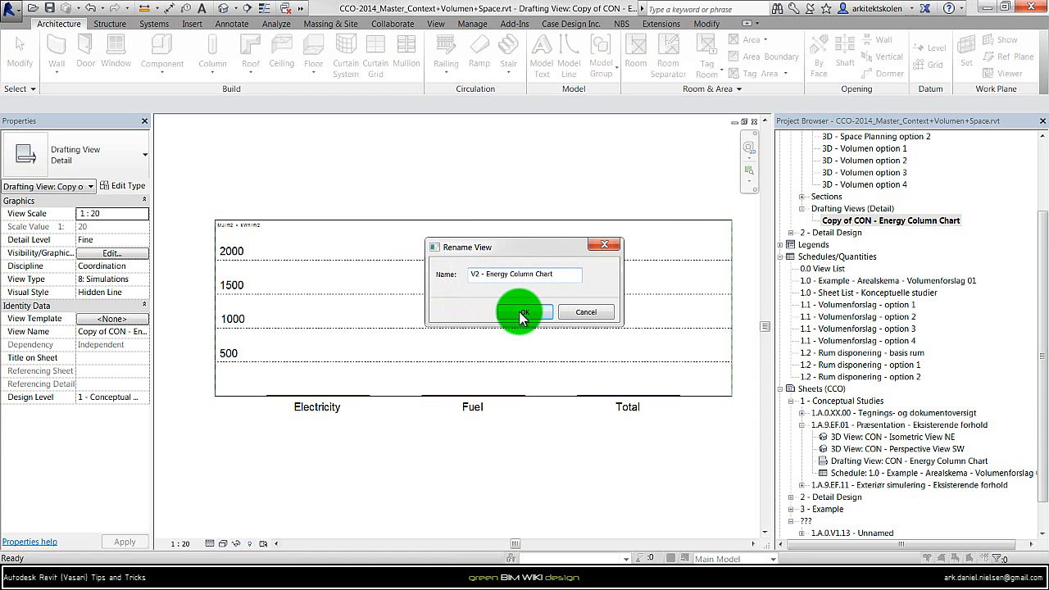
# Return to the unnamed sheet, place the V2 - Energy Column Chart view above the perspective and set its viewport type to No Title.
pyautogui.click(755, 123)
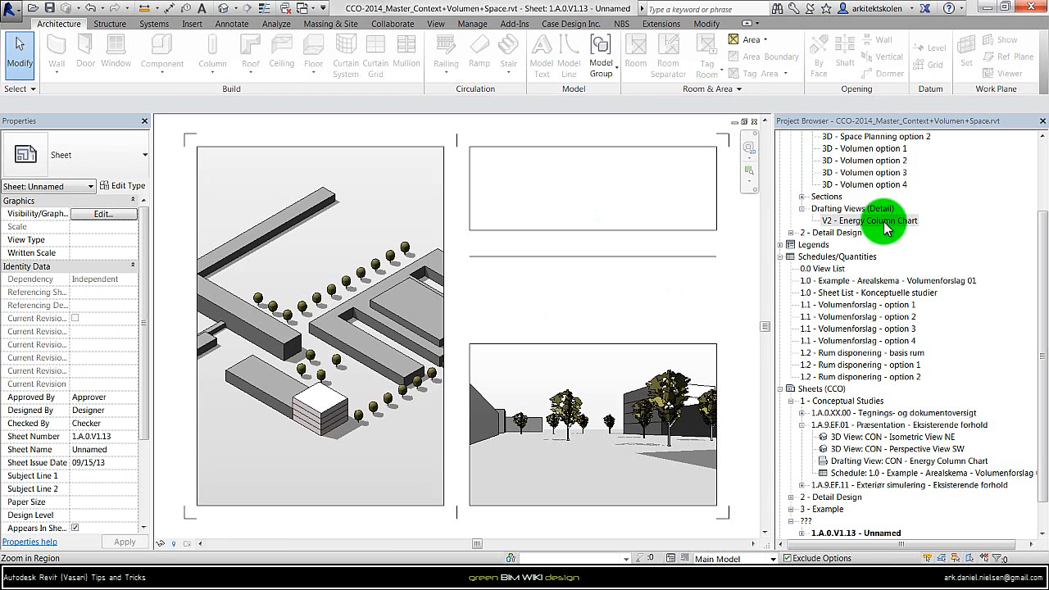
pyautogui.click(882, 222)
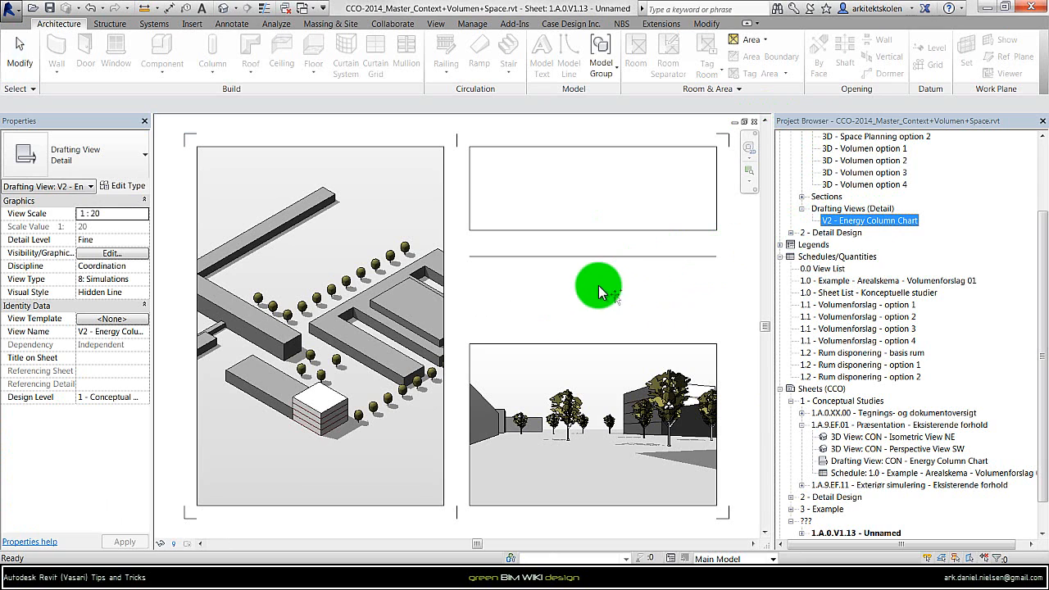
pyautogui.click(571, 282)
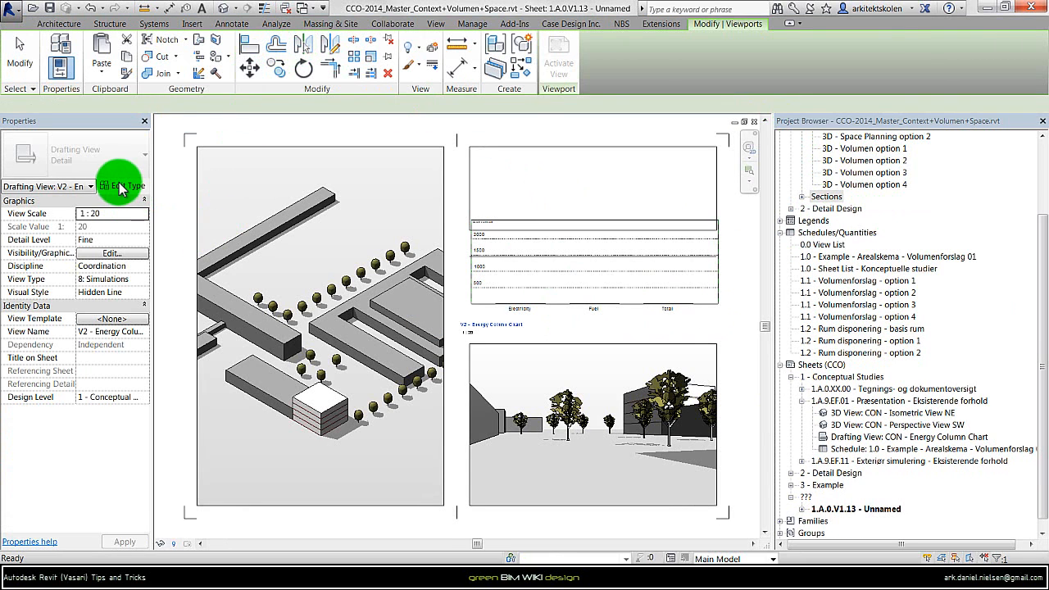
pyautogui.click(258, 171)
pyautogui.click(90, 159)
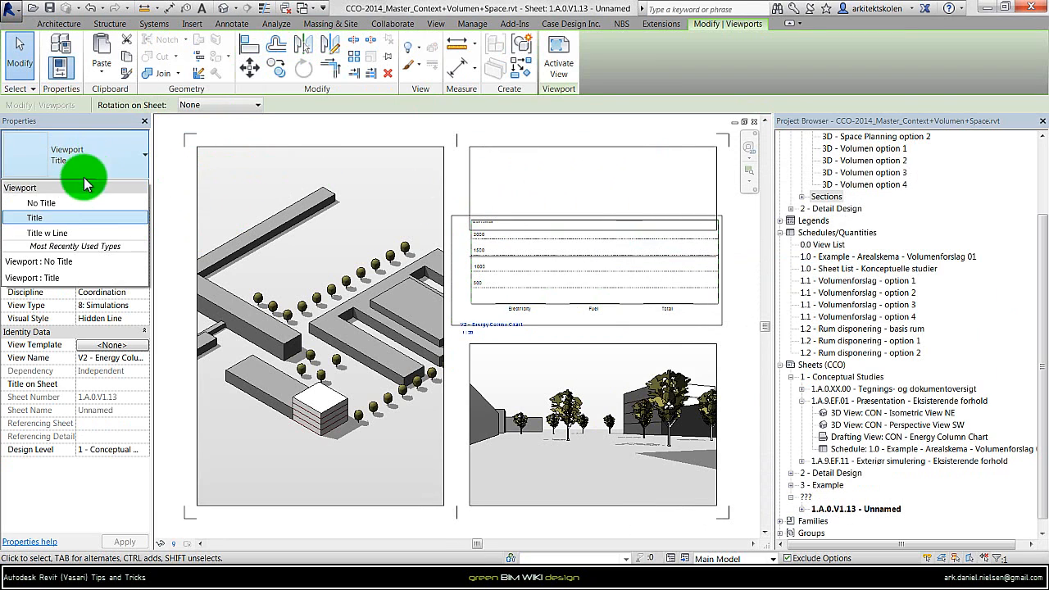
pyautogui.click(70, 205)
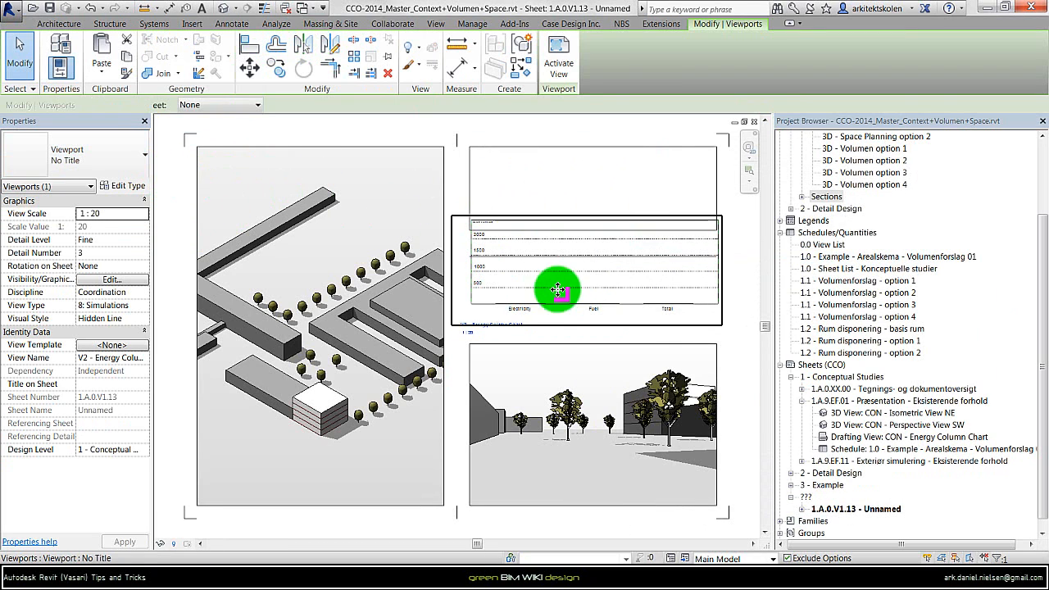
# Move the energy chart viewport by the chart's upper-left corner onto the corner of the upper frame.
pyautogui.click(250, 70)
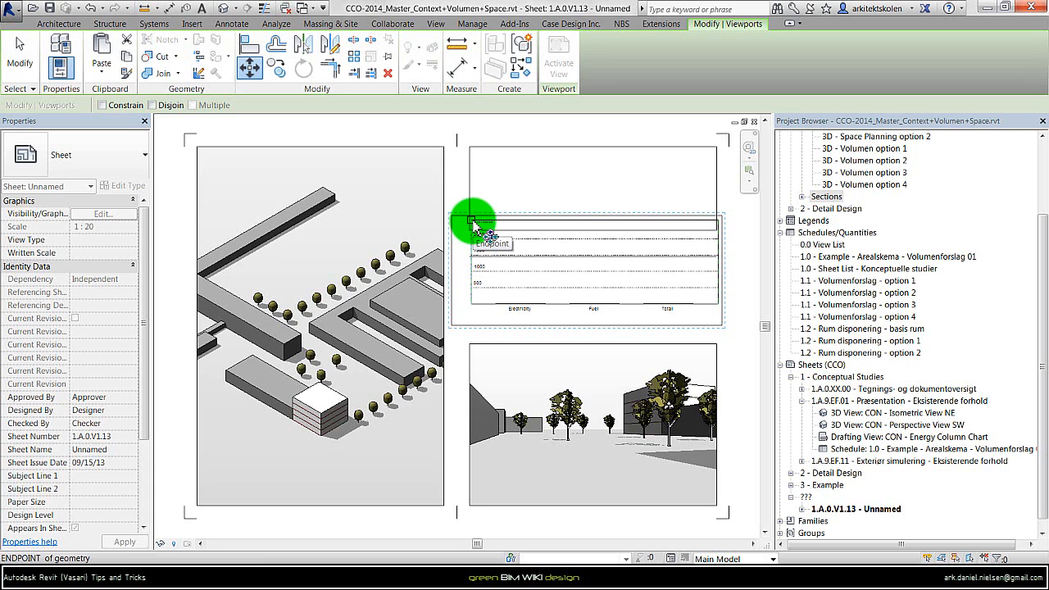
pyautogui.click(472, 221)
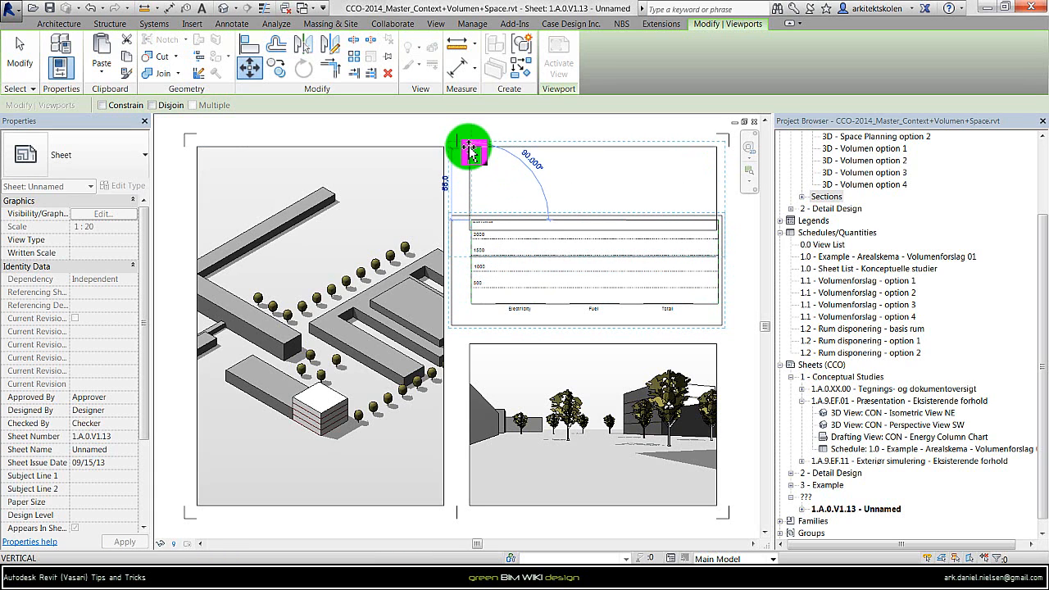
pyautogui.click(472, 150)
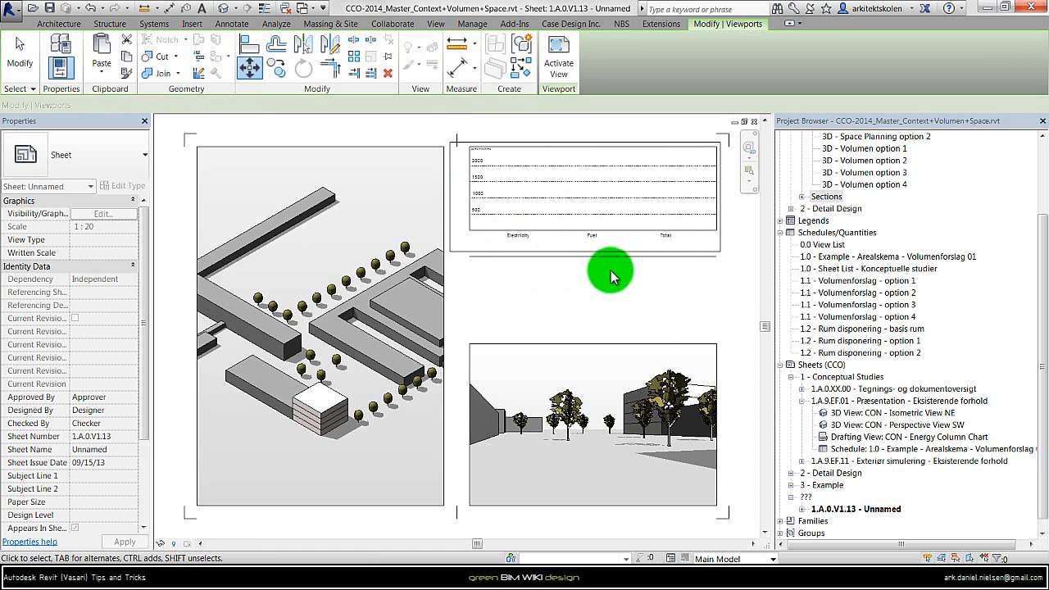
pyautogui.click(740, 245)
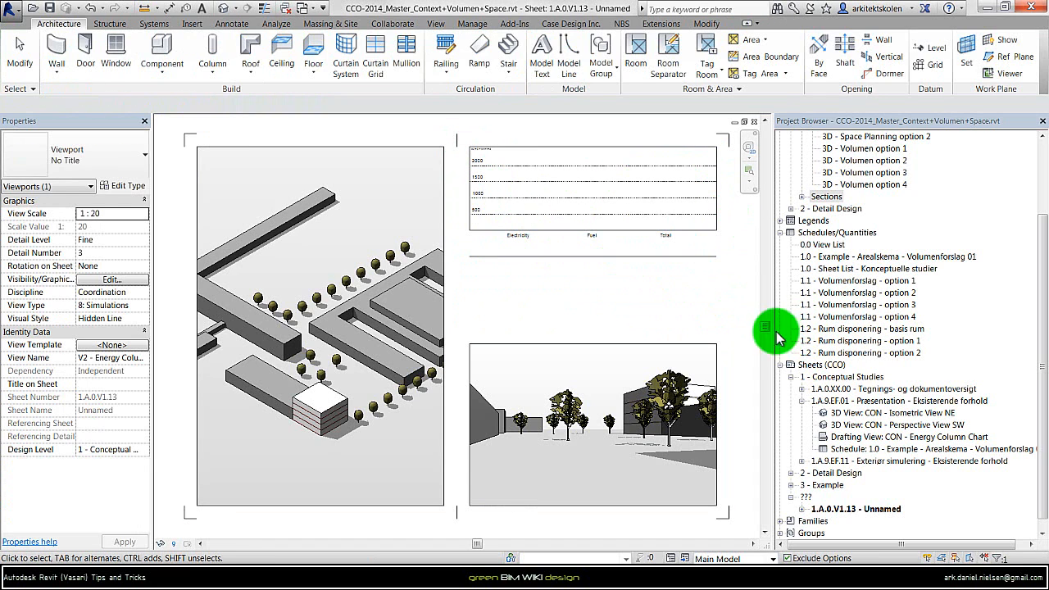
pyautogui.click(740, 312)
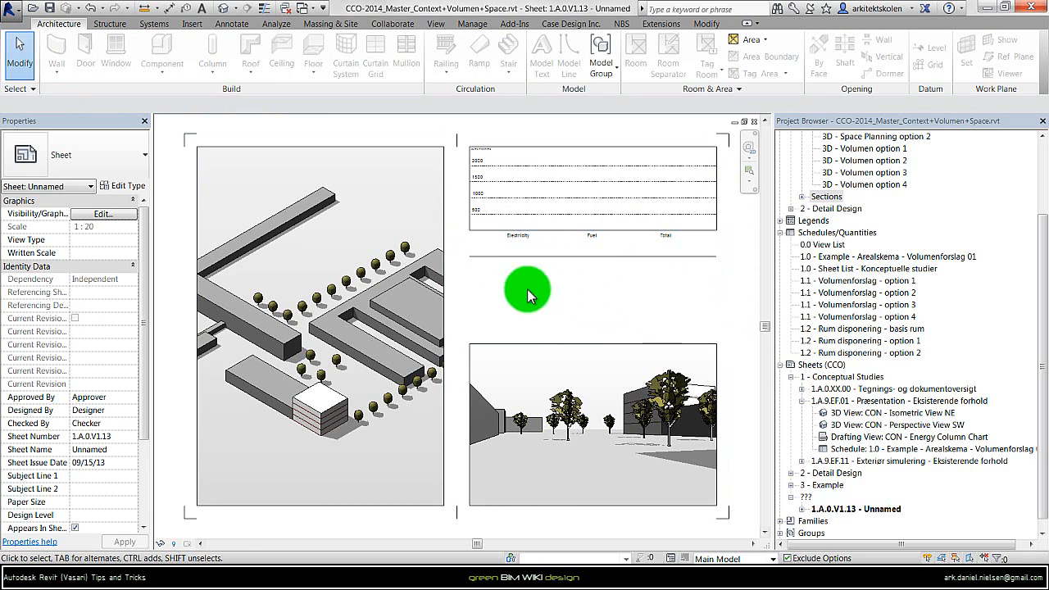
# Place the 1.1 - Volumenforslag - option 2 schedule on the sheet and move its upper-left corner onto the end of the line below the energy chart.
pyautogui.click(896, 294)
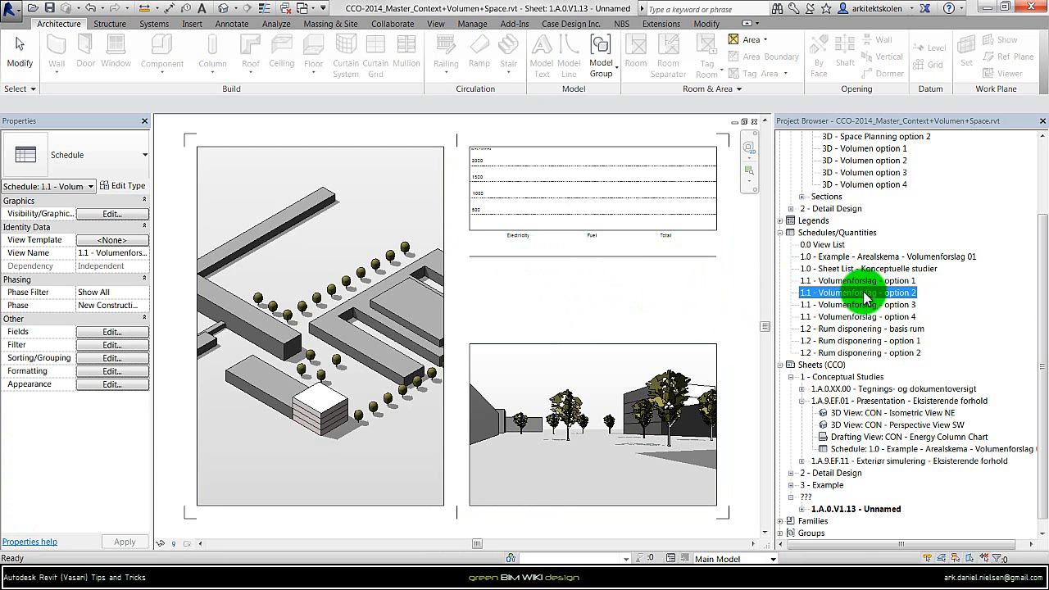
pyautogui.moveTo(883, 300); pyautogui.dragTo(488, 259)
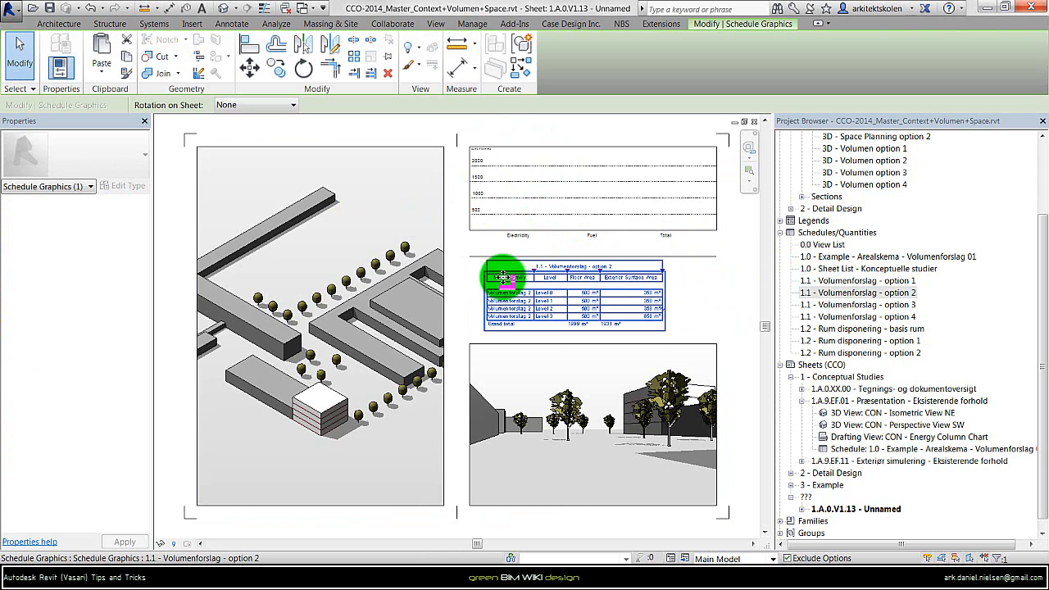
pyautogui.scroll(5, 504, 270)
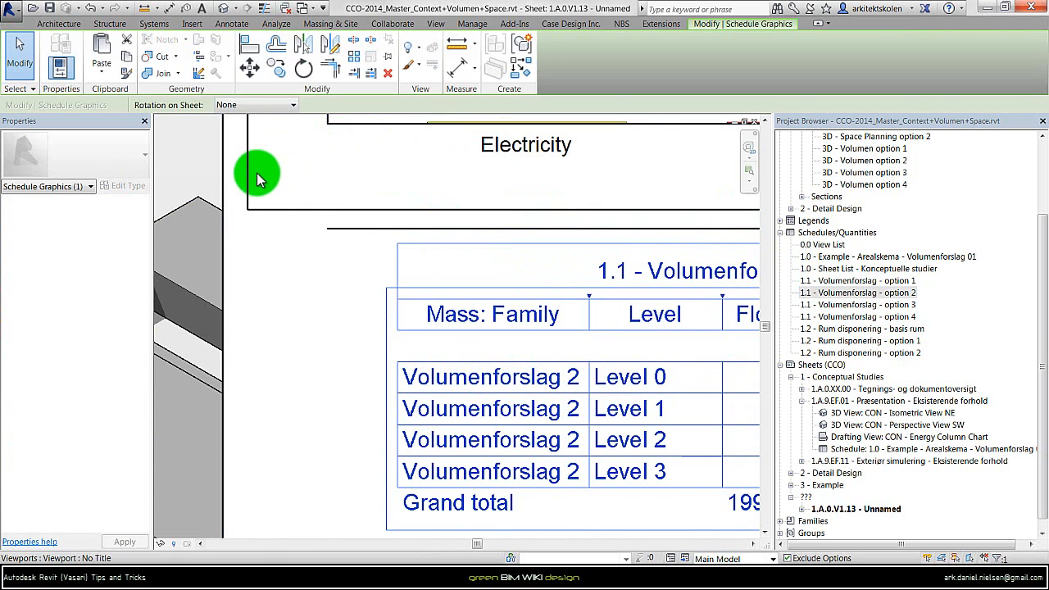
pyautogui.click(250, 72)
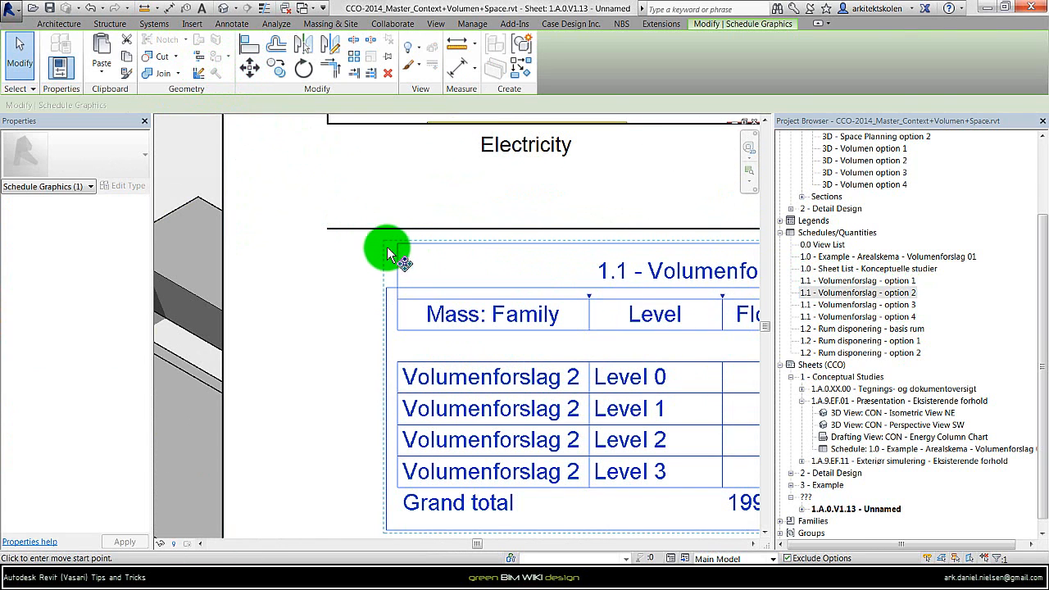
pyautogui.scroll(5, 398, 250)
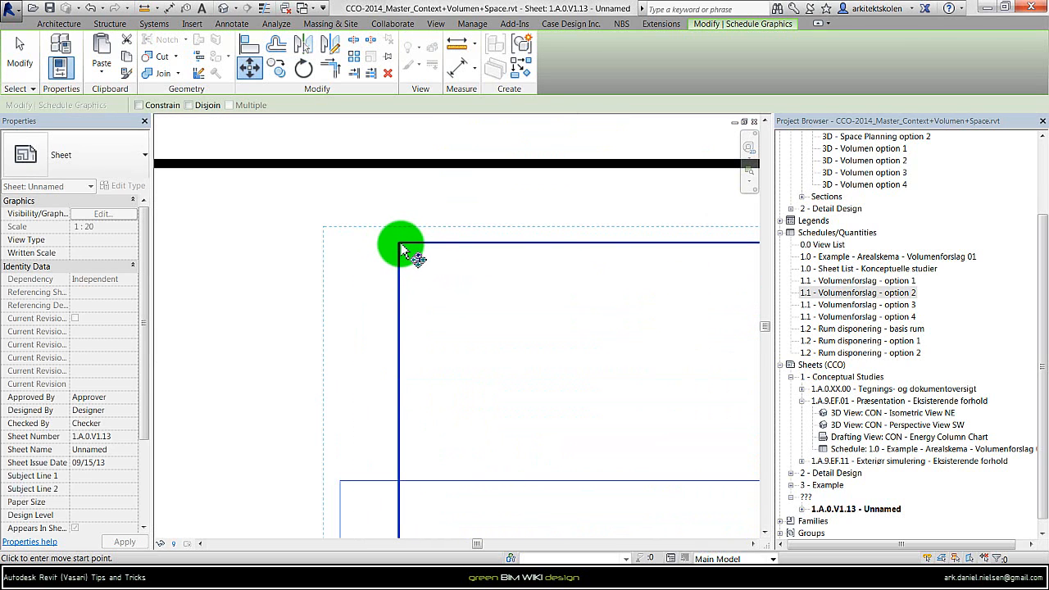
pyautogui.click(398, 243)
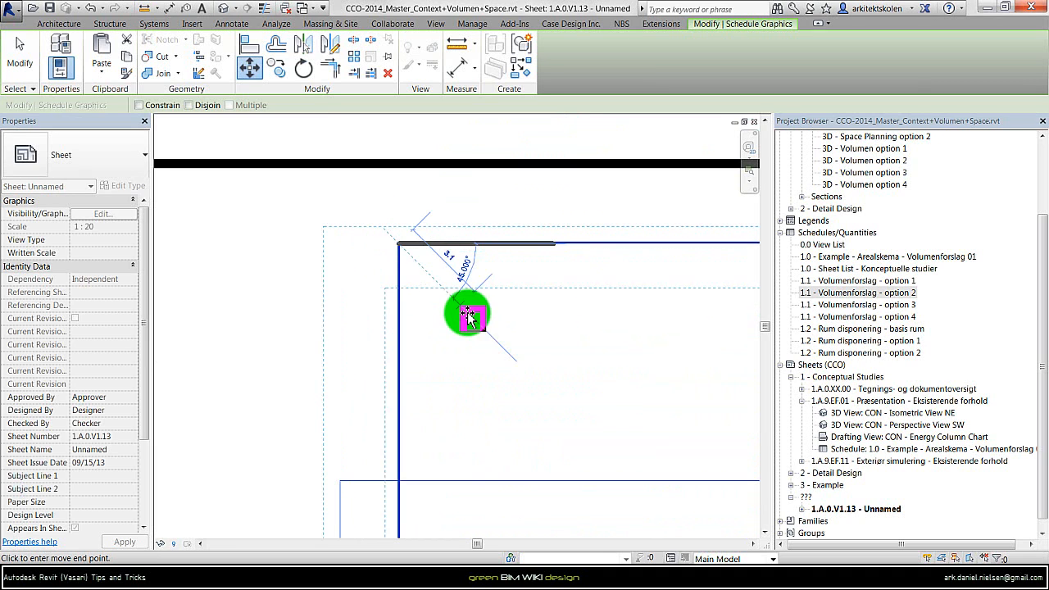
pyautogui.scroll(-2, 386, 282)
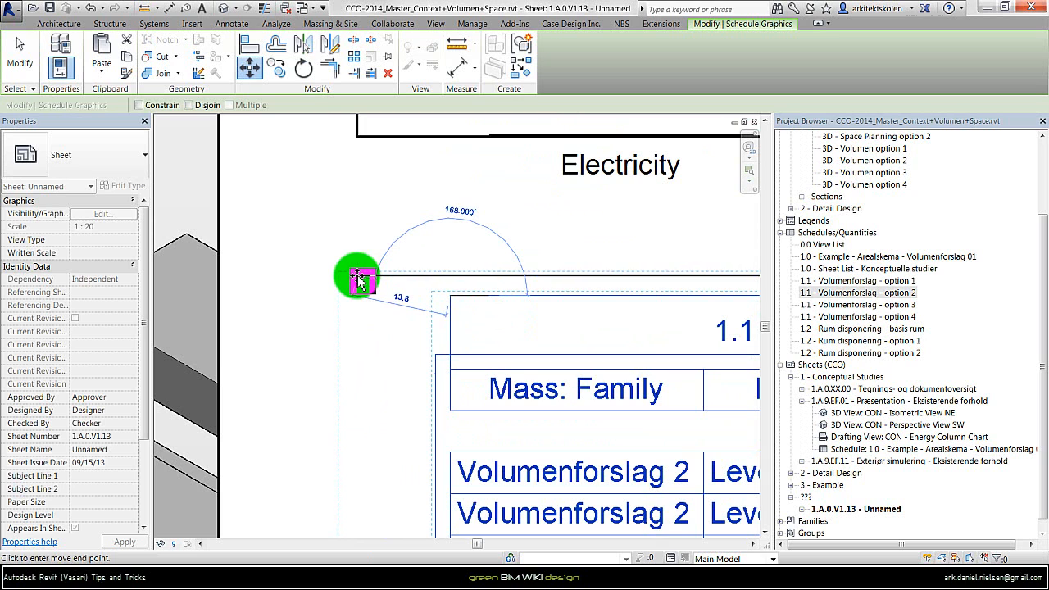
pyautogui.click(359, 279)
pyautogui.scroll(-3, 286, 229)
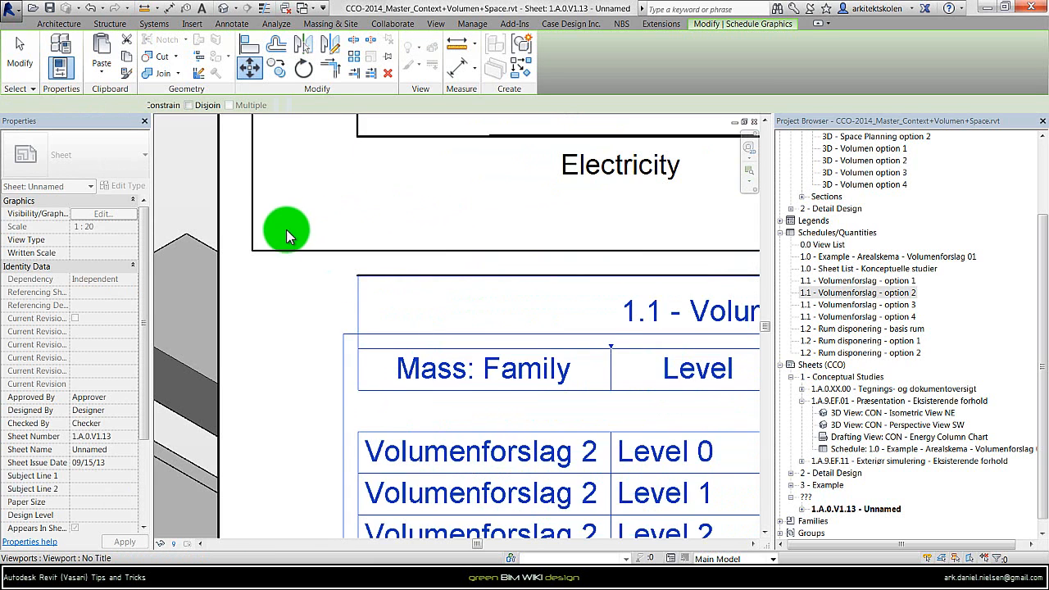
pyautogui.click(365, 324)
pyautogui.scroll(-2, 402, 339)
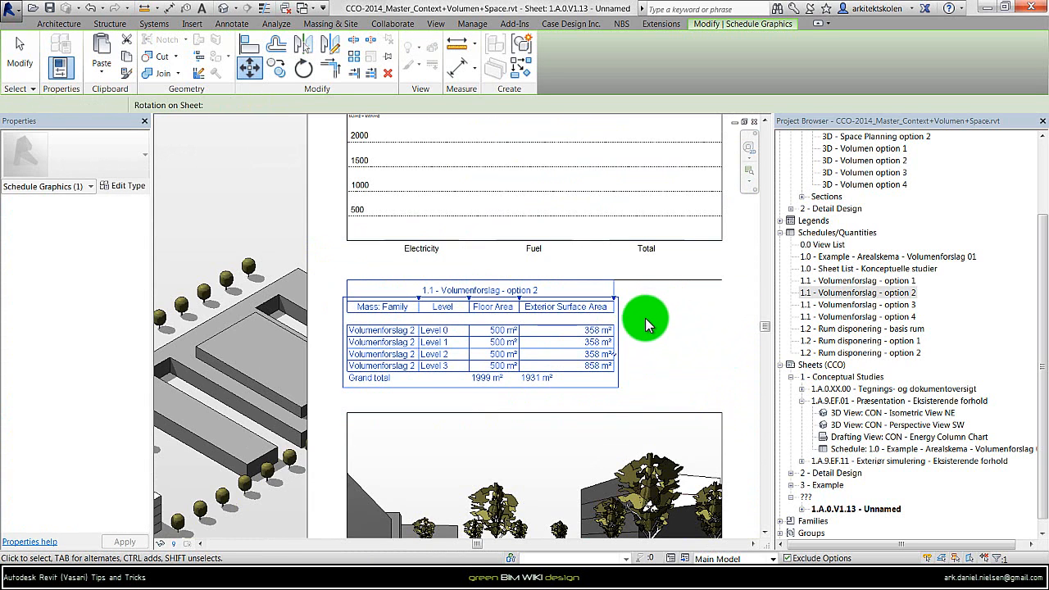
# Widen the placed schedule's columns so the table spans the full width of the frame, with the three right-hand columns about equal.
pyautogui.scroll(1, 645, 322)
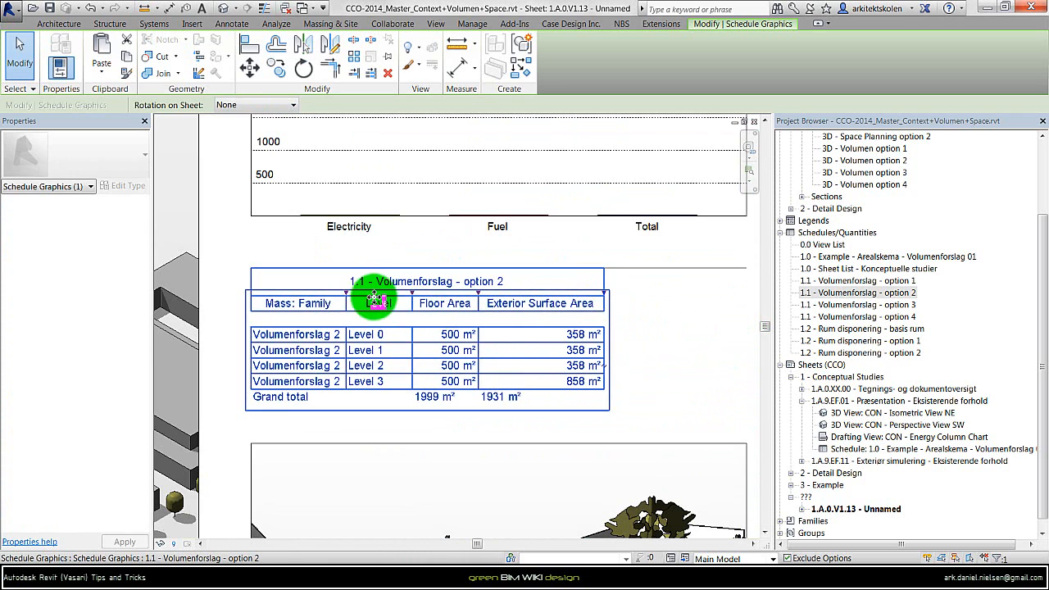
pyautogui.moveTo(346, 300); pyautogui.dragTo(645, 272)
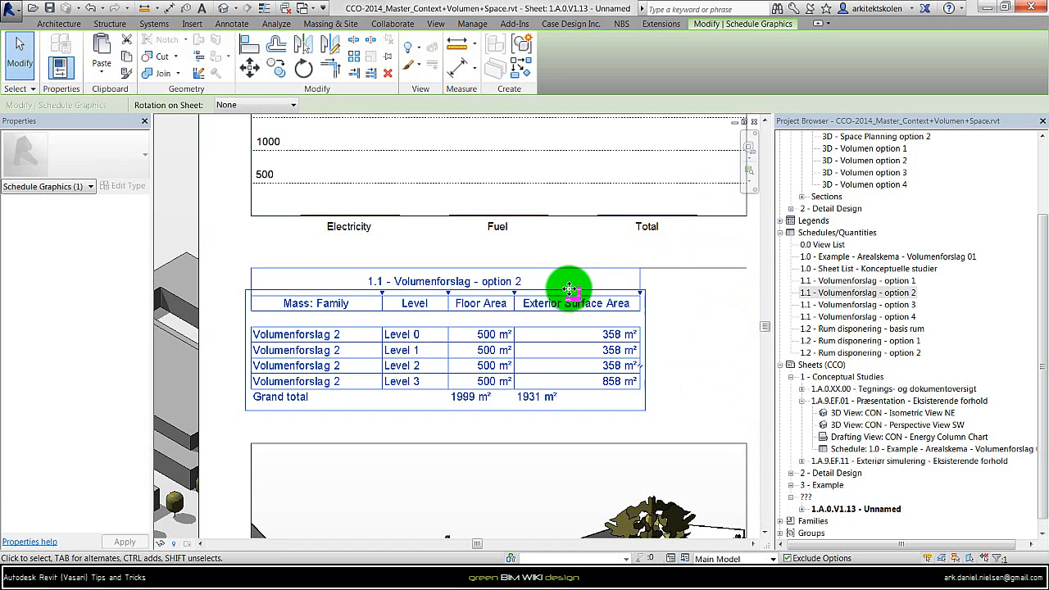
pyautogui.moveTo(514, 293); pyautogui.dragTo(557, 292)
pyautogui.moveTo(474, 294); pyautogui.dragTo(491, 295)
pyautogui.moveTo(383, 291); pyautogui.dragTo(404, 291)
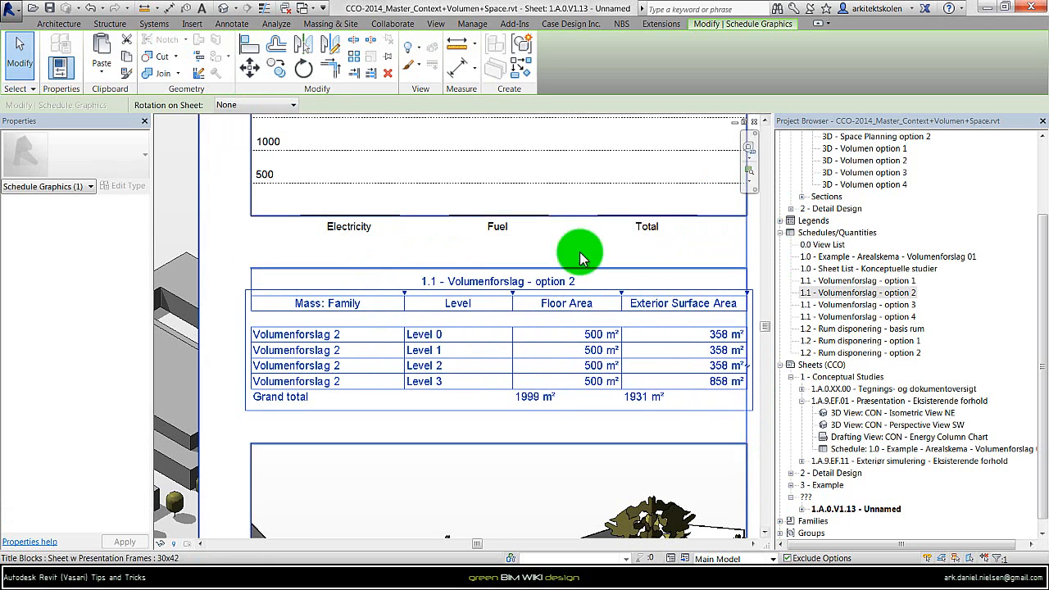
pyautogui.click(220, 263)
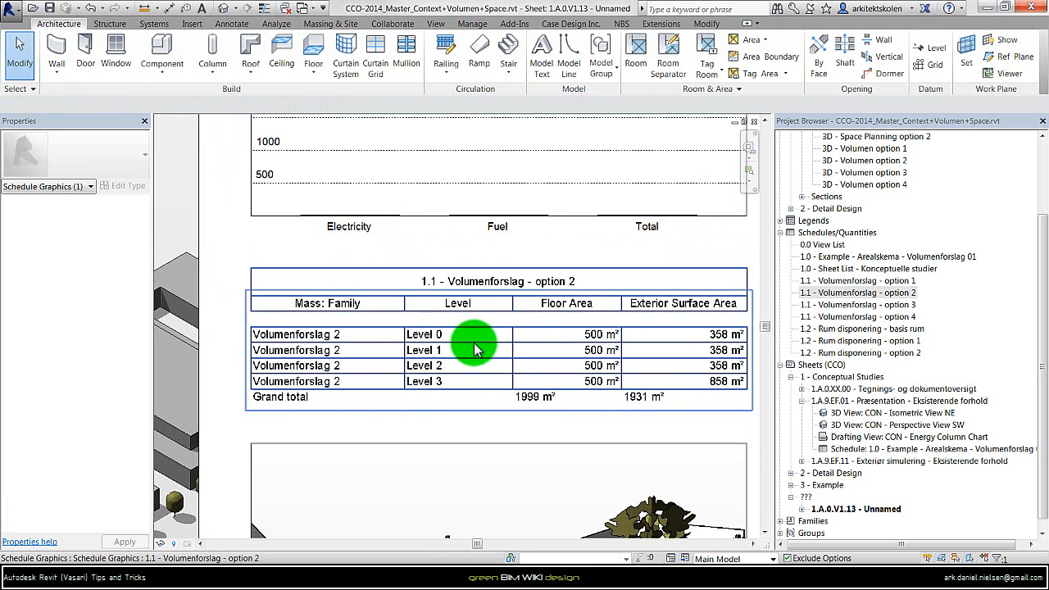
# Activate the V2 - Energy Column Chart viewport and set the bar chart's Bar value 3 to 500 and Bar value 2 to 1500.
pyautogui.scroll(-2, 482, 343)
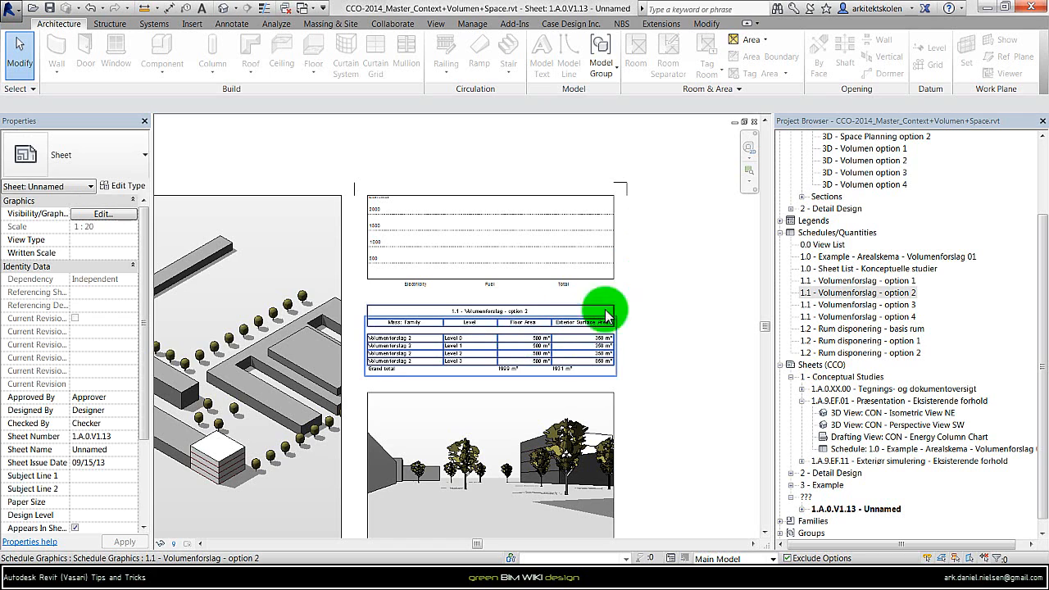
pyautogui.click(484, 242)
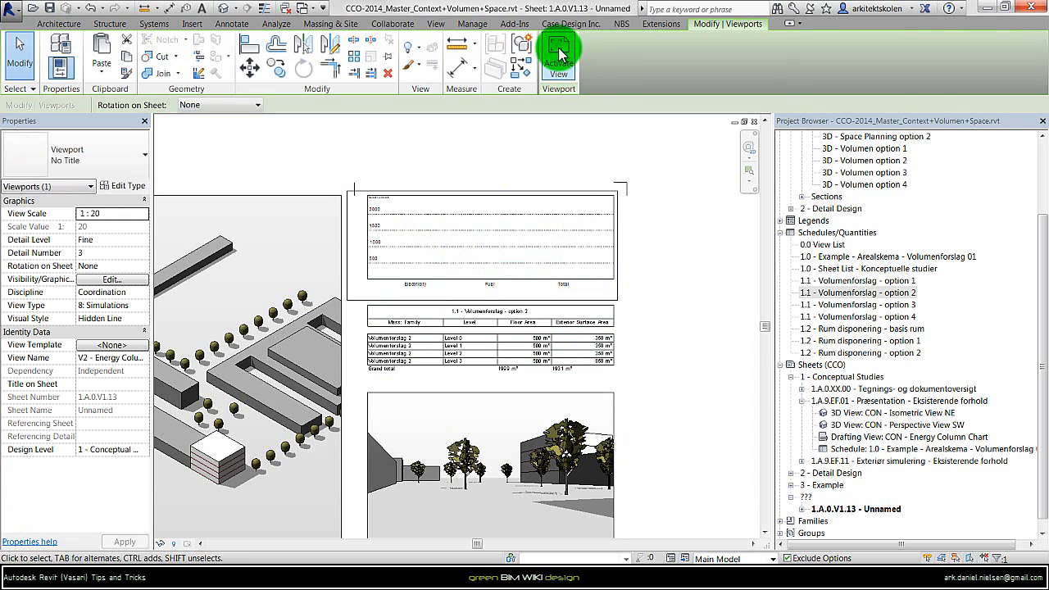
pyautogui.click(560, 51)
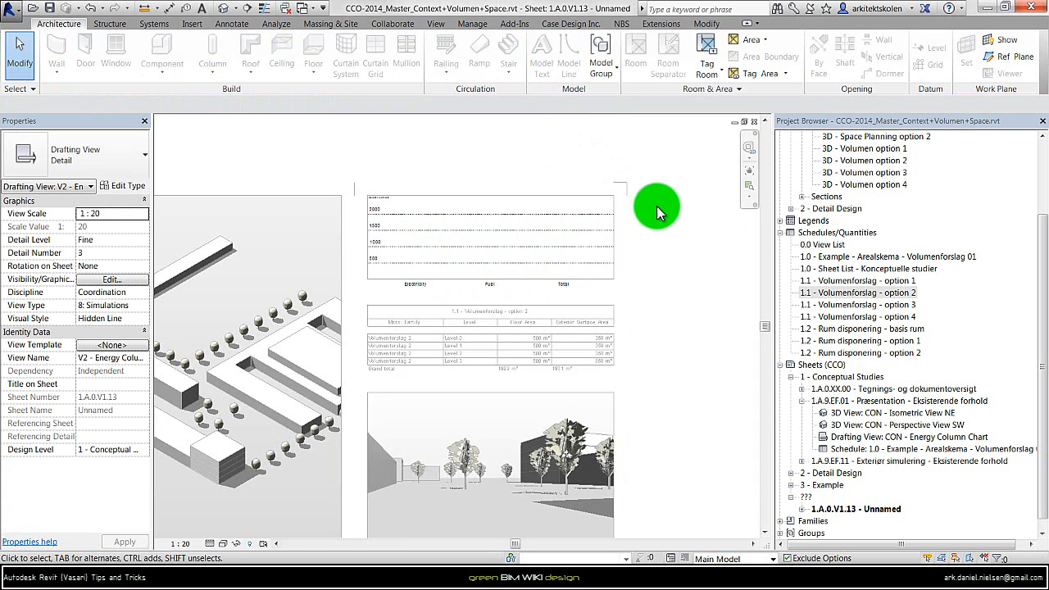
pyautogui.click(435, 232)
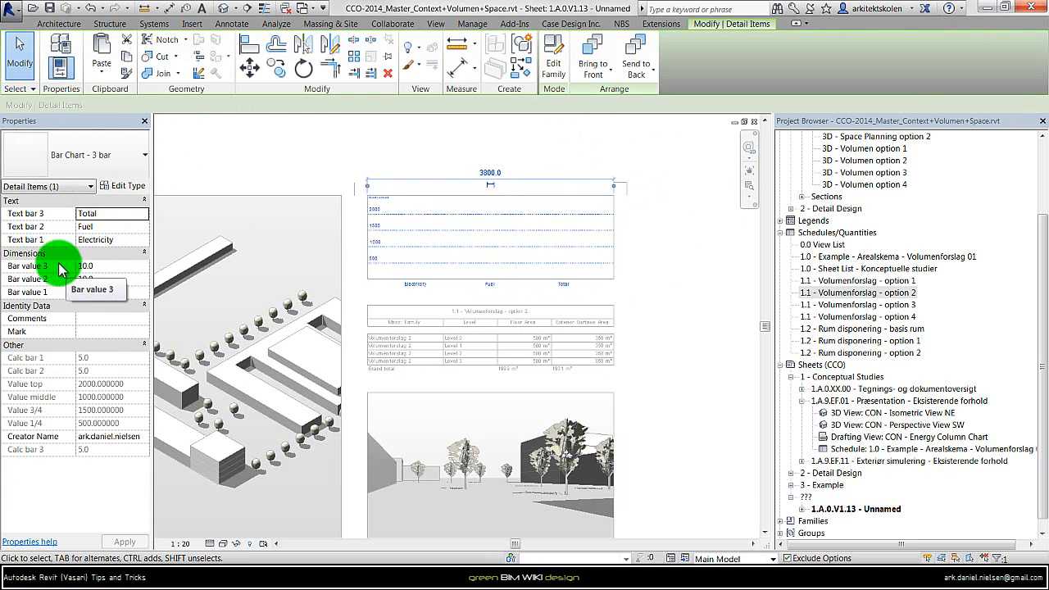
pyautogui.click(111, 266)
pyautogui.moveTo(120, 267); pyautogui.dragTo(62, 268)
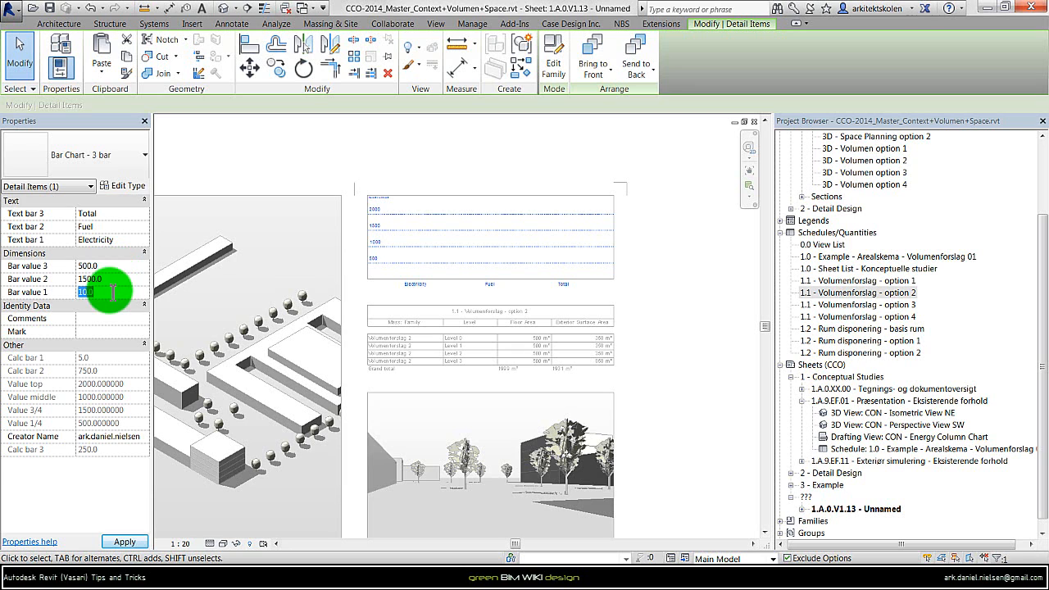
pyautogui.click(127, 542)
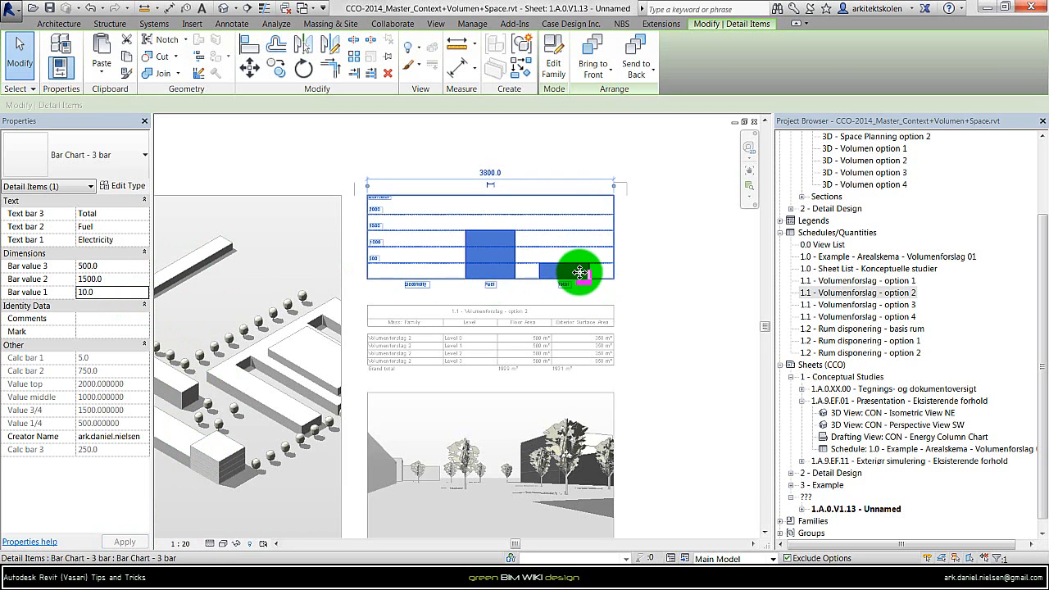
# Set the bar chart's Bar value 3 to 2000 and Bar value 1 to 500.
pyautogui.click(101, 268)
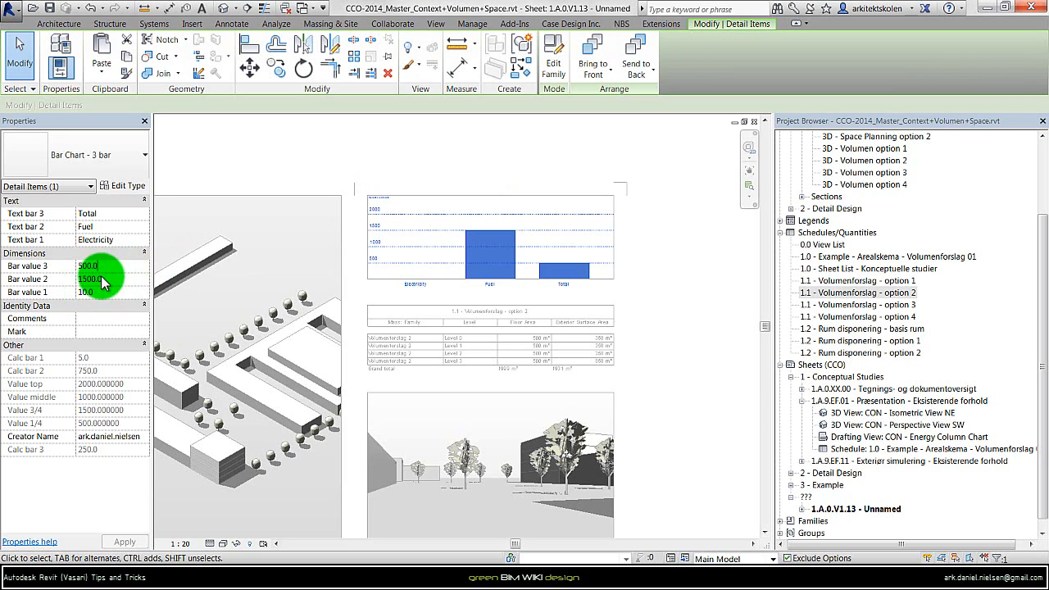
pyautogui.click(24, 269)
pyautogui.write('2')
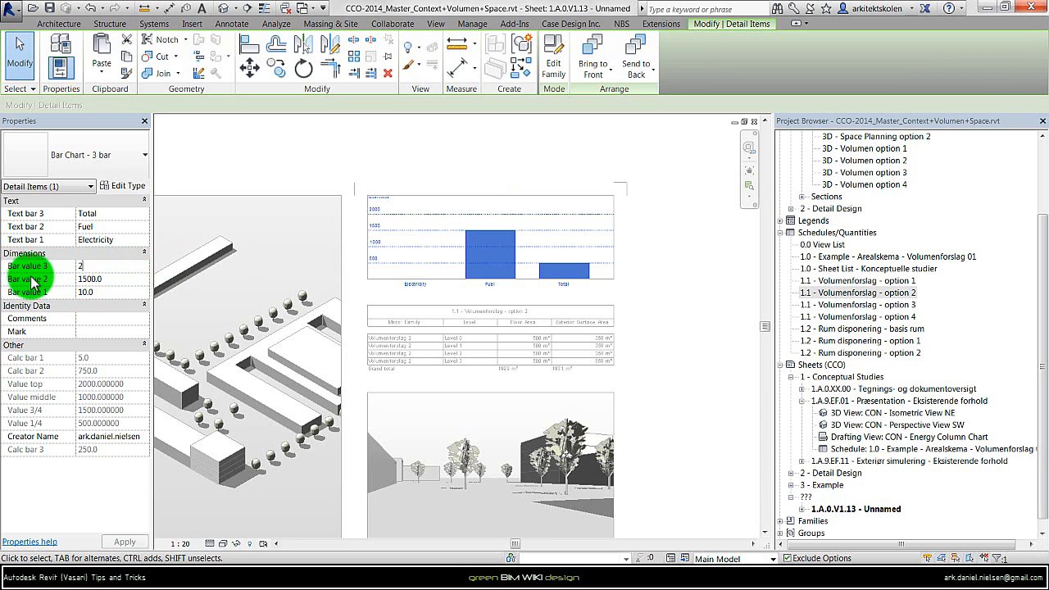
pyautogui.write('000.0')
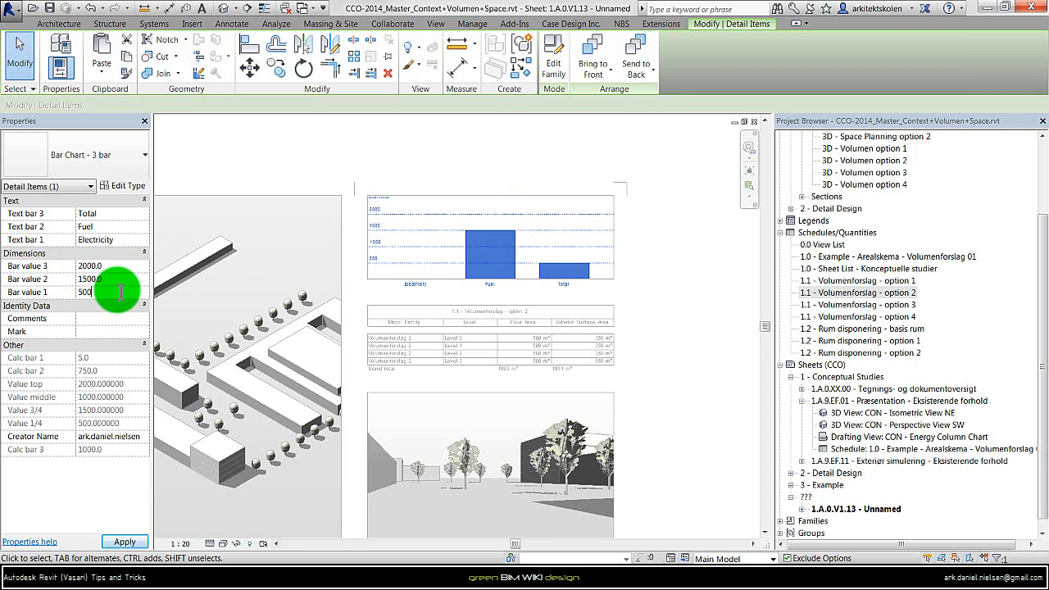
pyautogui.click(417, 286)
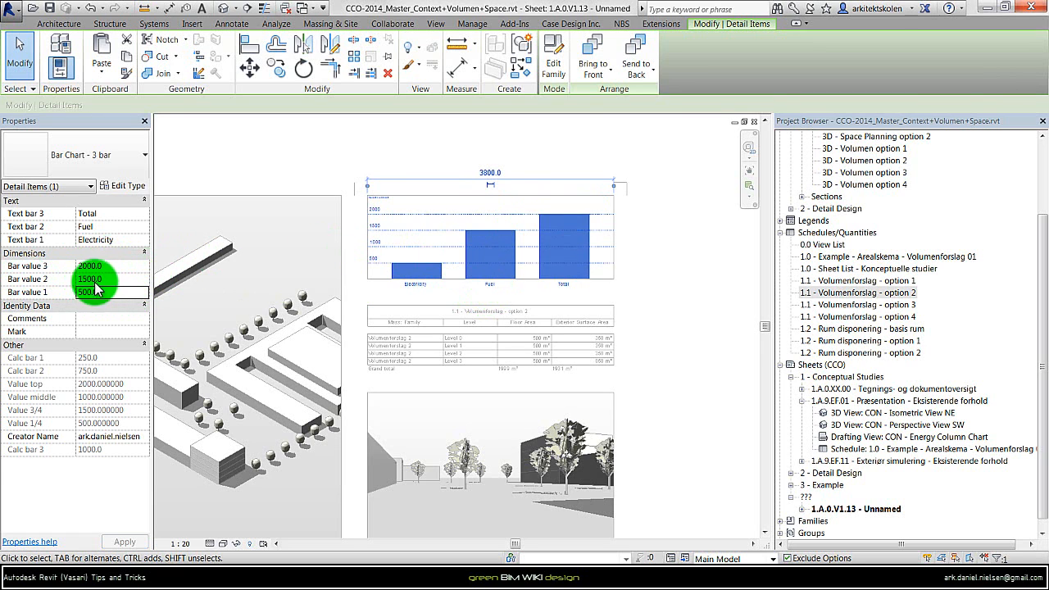
# Deselect the bar chart and deactivate the energy chart view.
pyautogui.click(677, 261)
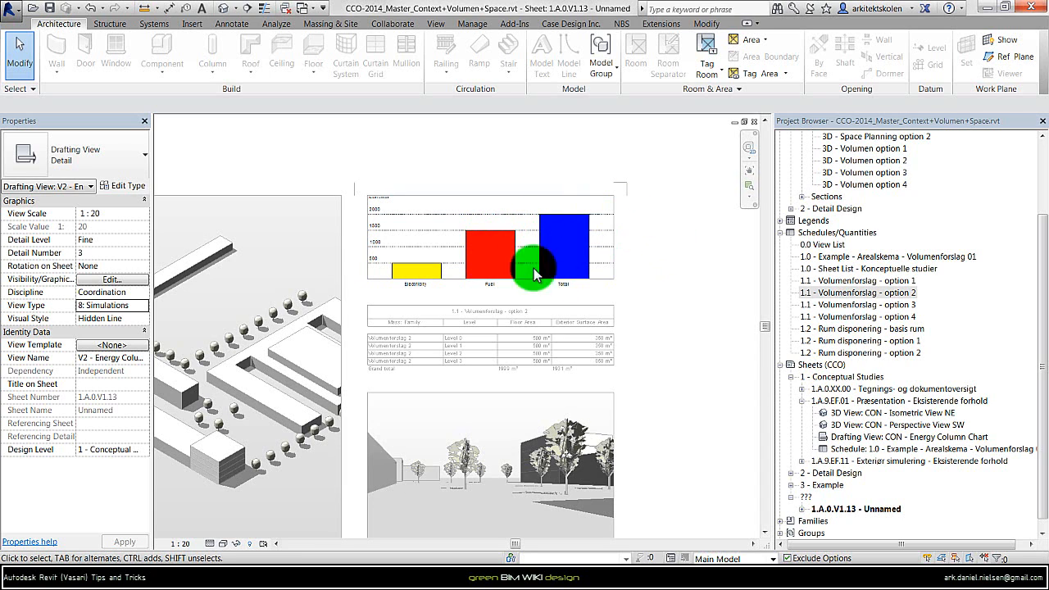
pyautogui.rightClick(660, 213)
pyautogui.click(741, 250)
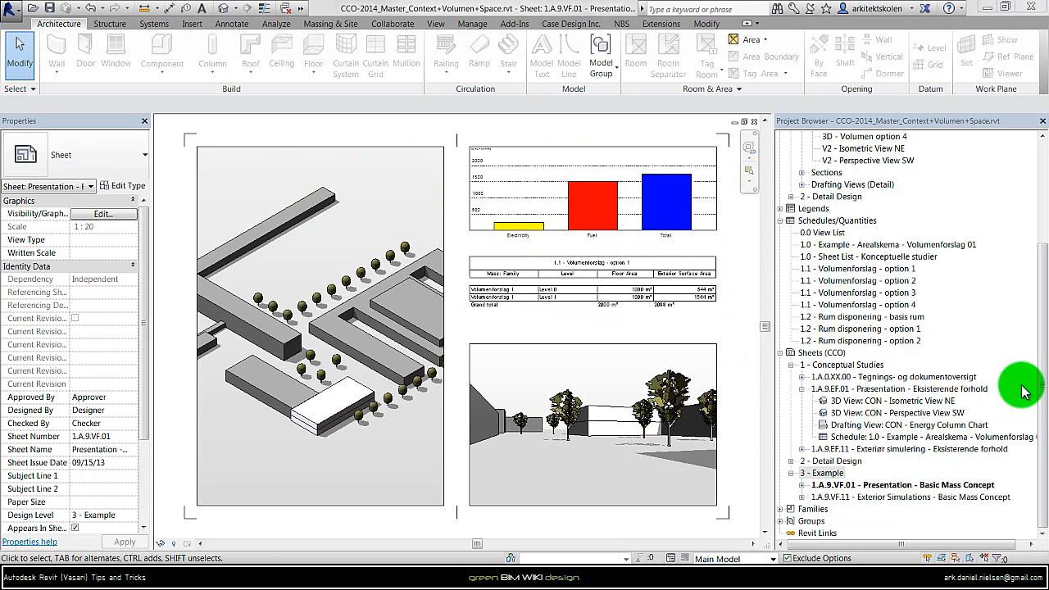
# Copy the Kontekst, ISOMETRISK VIEW and PERSPEKTIVISK VIEW text notes from sheet 1.A.9.EF.01 to the same place on sheet 1.A.9.VF.01.
pyautogui.doubleClick(891, 392)
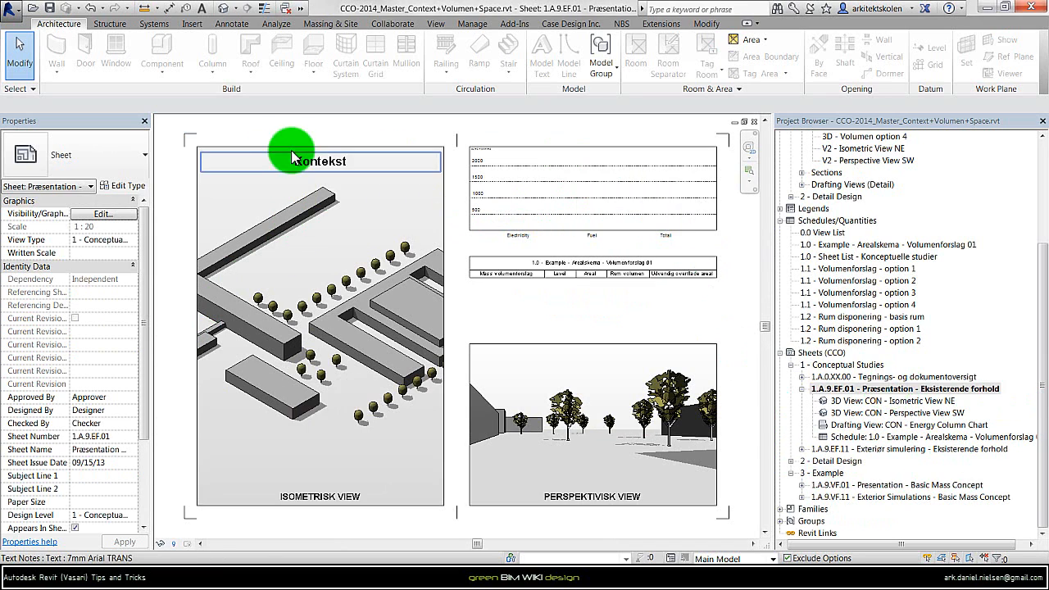
pyautogui.click(305, 158)
pyautogui.keyDown('ctrl'); pyautogui.click(318, 495); pyautogui.keyUp('ctrl')
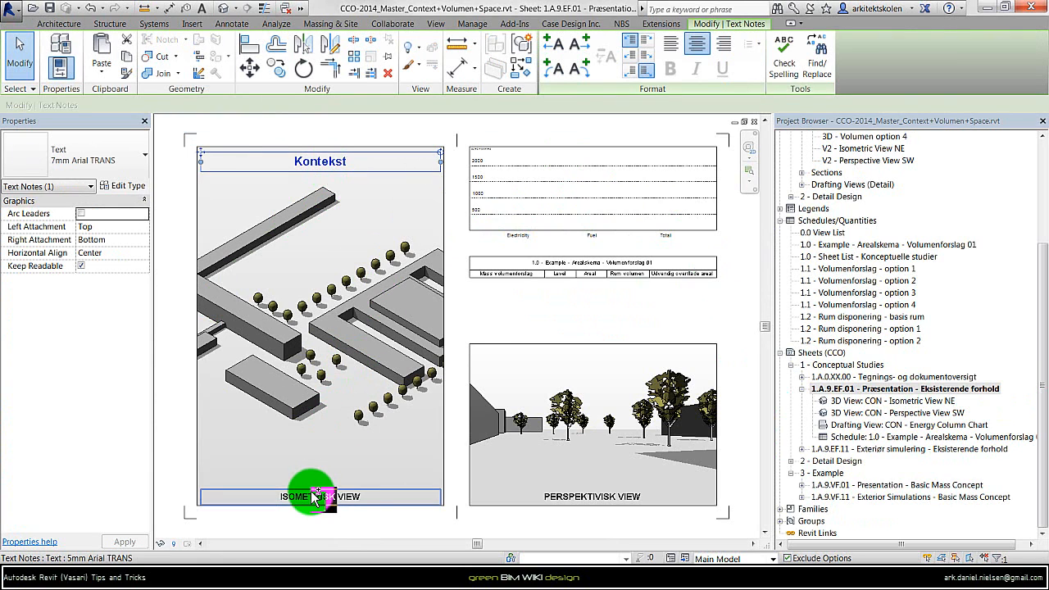
pyautogui.keyDown('ctrl'); pyautogui.click(497, 495); pyautogui.keyUp('ctrl')
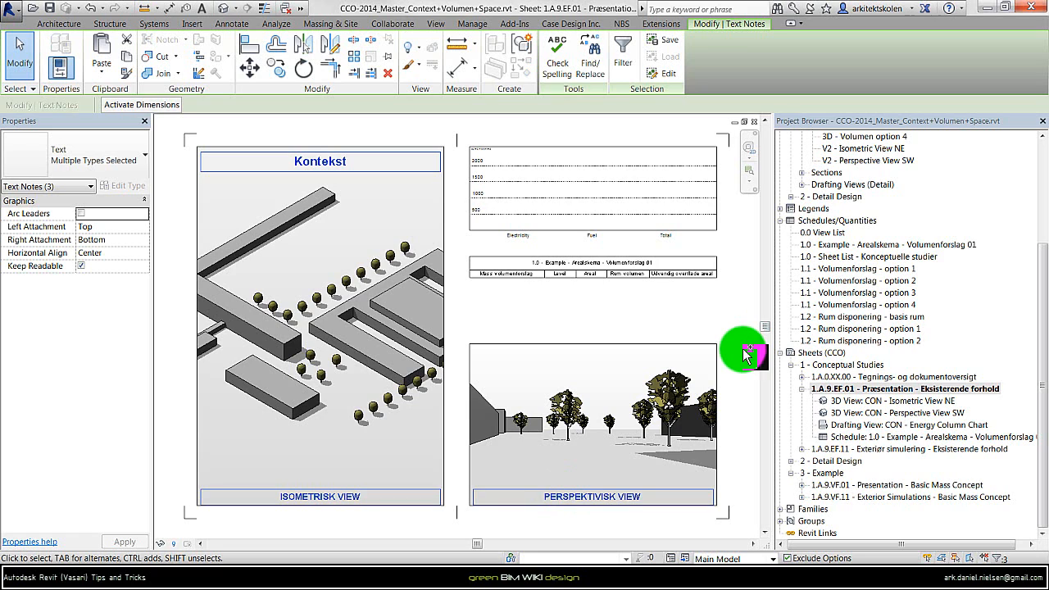
pyautogui.hotkey('ctrl', 'Tab')
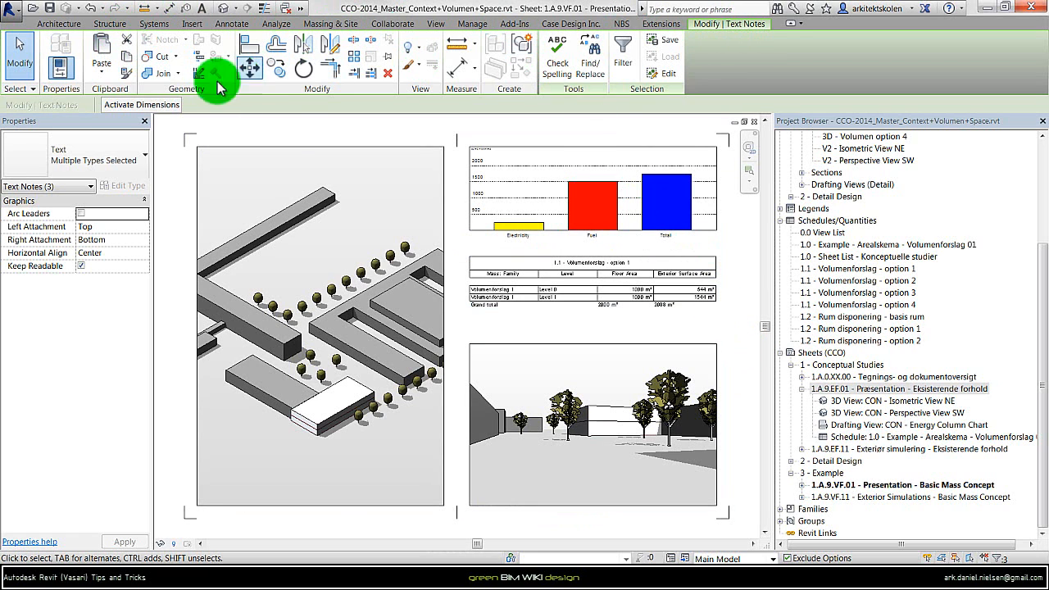
pyautogui.click(105, 78)
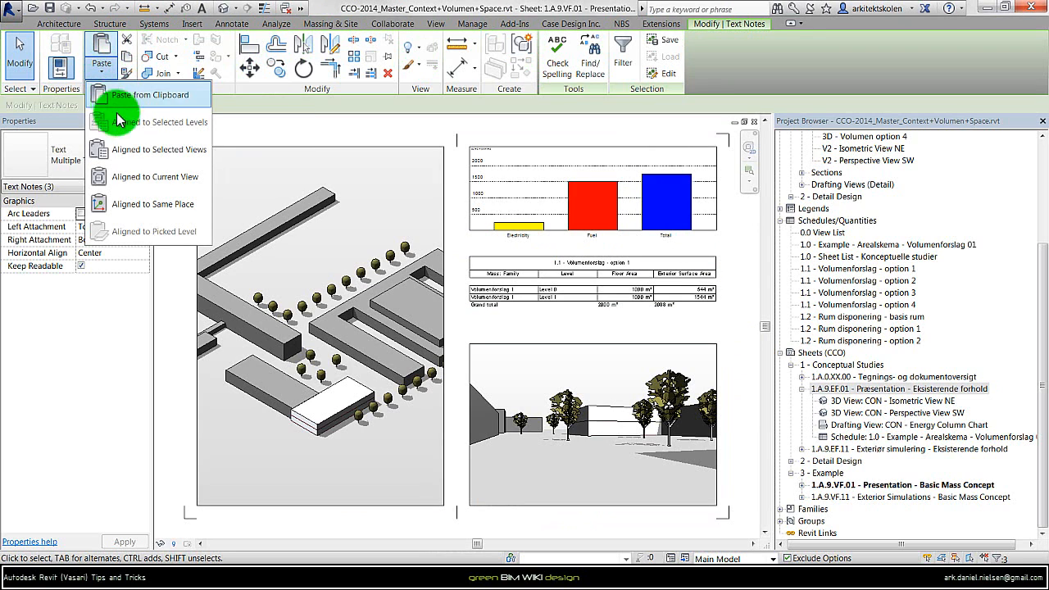
pyautogui.click(152, 208)
# Change the pasted Kontekst heading above the isometric view to Volumenforslag 1.
pyautogui.doubleClick(322, 160)
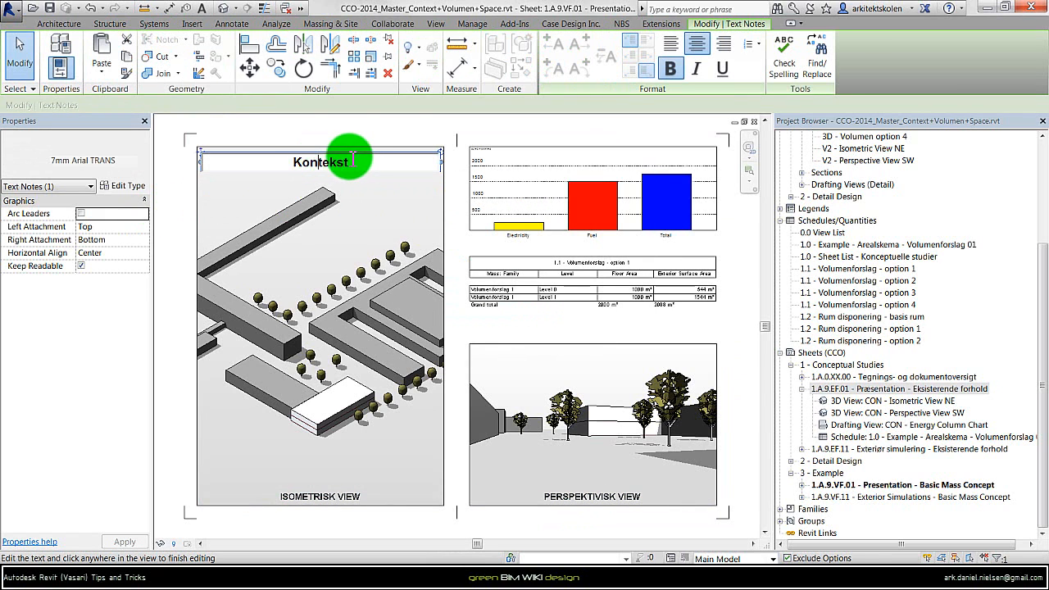
pyautogui.moveTo(347, 161); pyautogui.dragTo(242, 167)
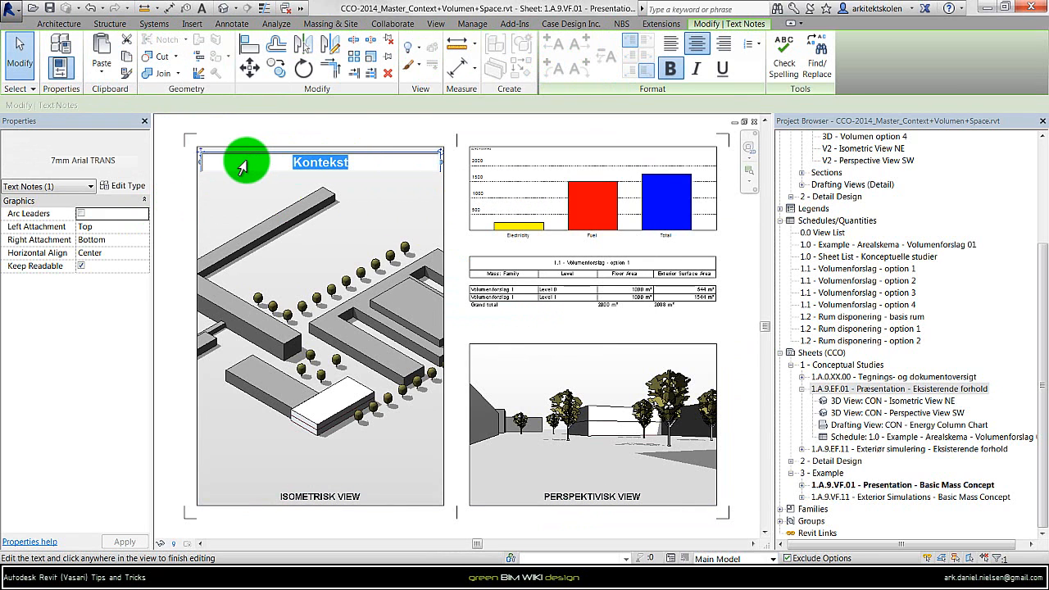
pyautogui.write('Volumenforslag')
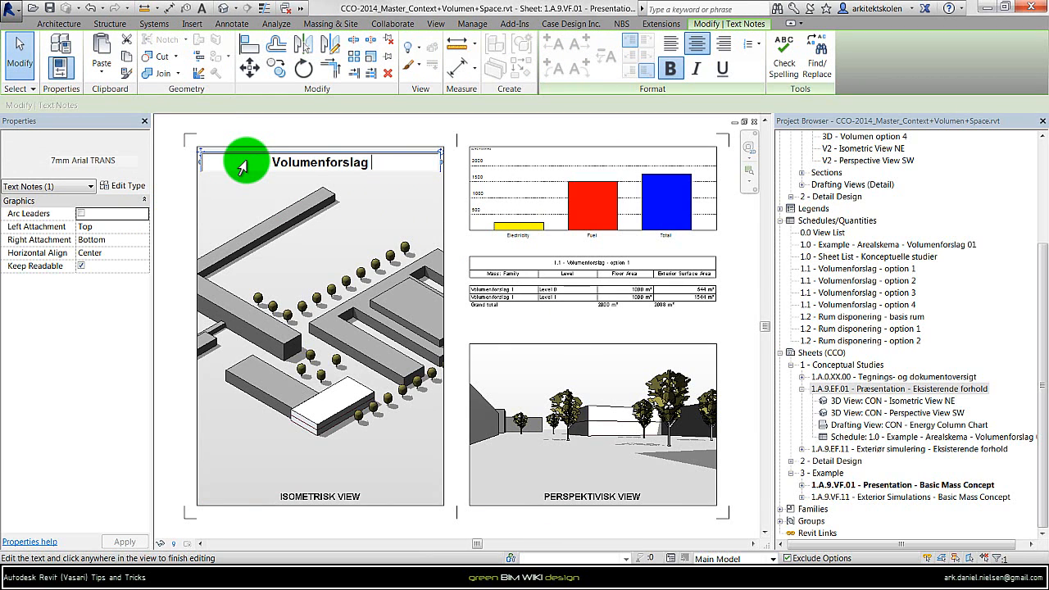
pyautogui.write(' 1')
pyautogui.click(458, 277)
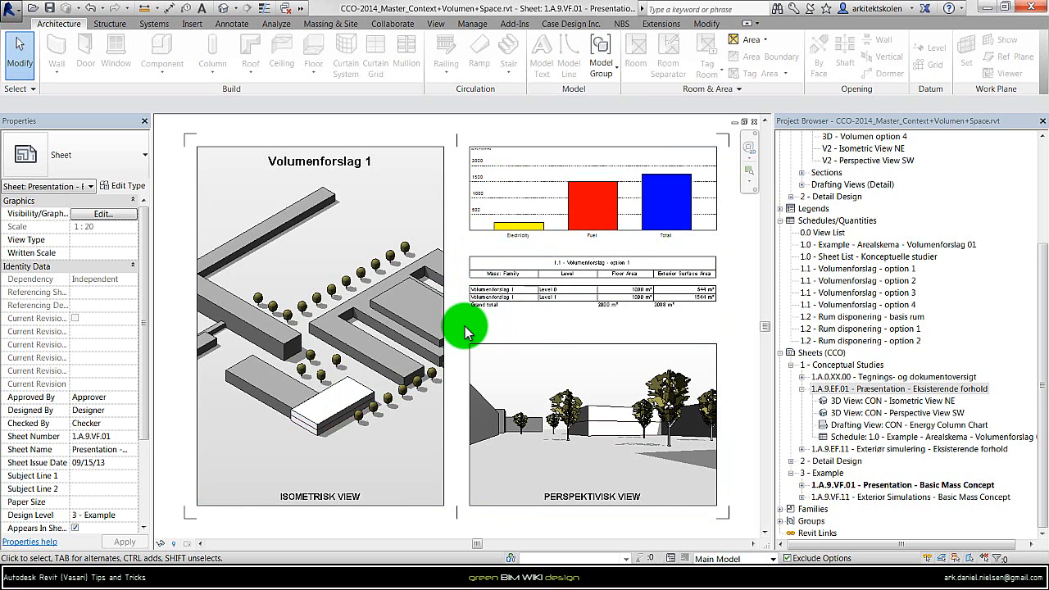
pyautogui.click(395, 168)
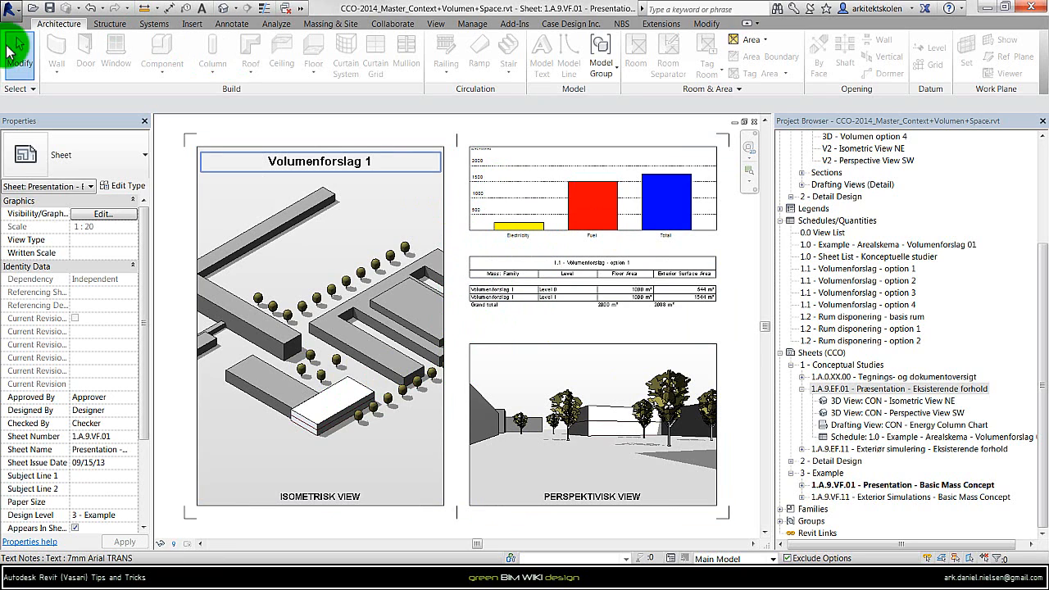